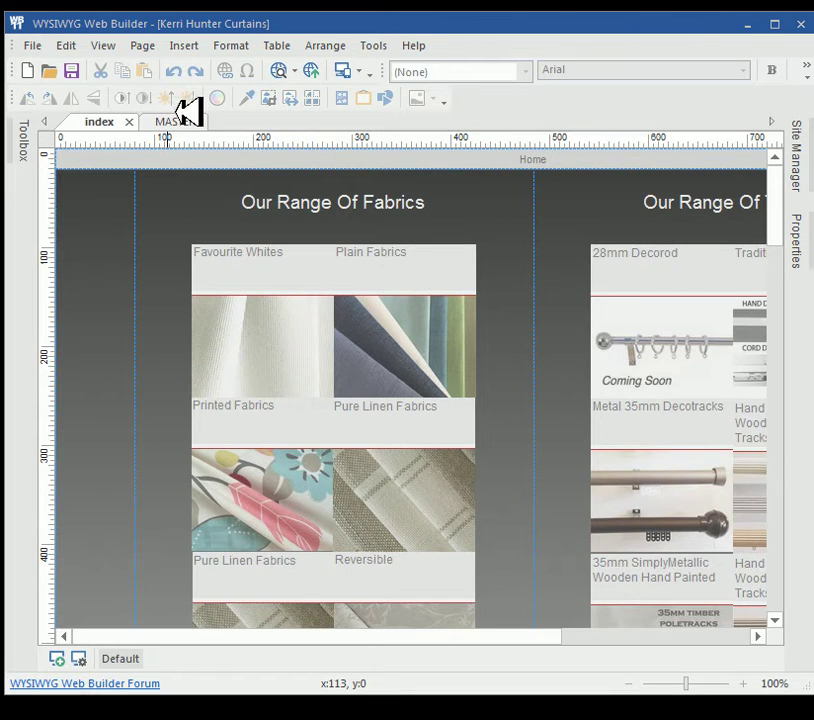
View the About WYSIWYG Web Builder box showing version 11.2.1, then close it.
{"action": "left_click", "coordinate": [415, 42]}
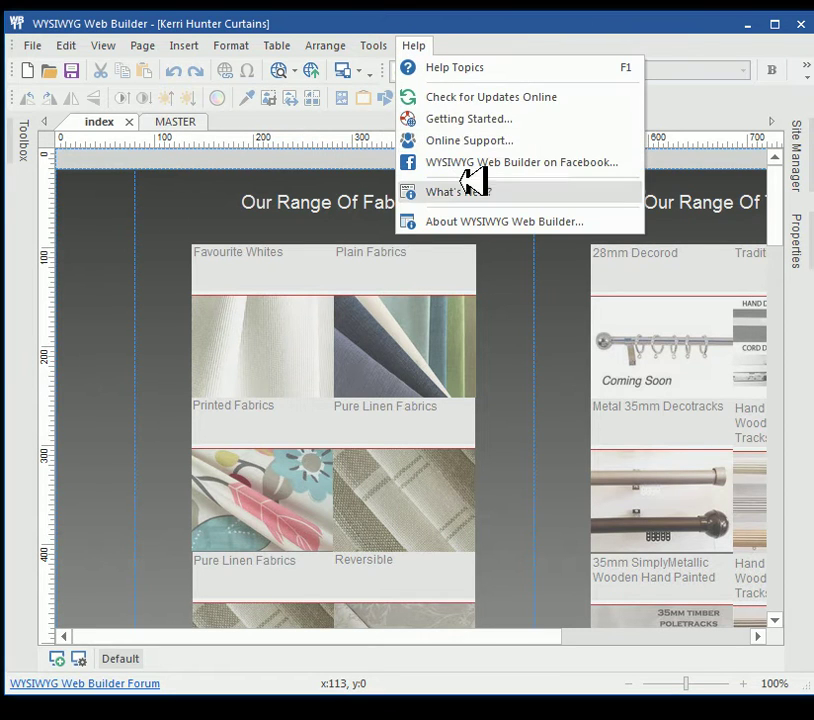
{"action": "left_click", "coordinate": [463, 221]}
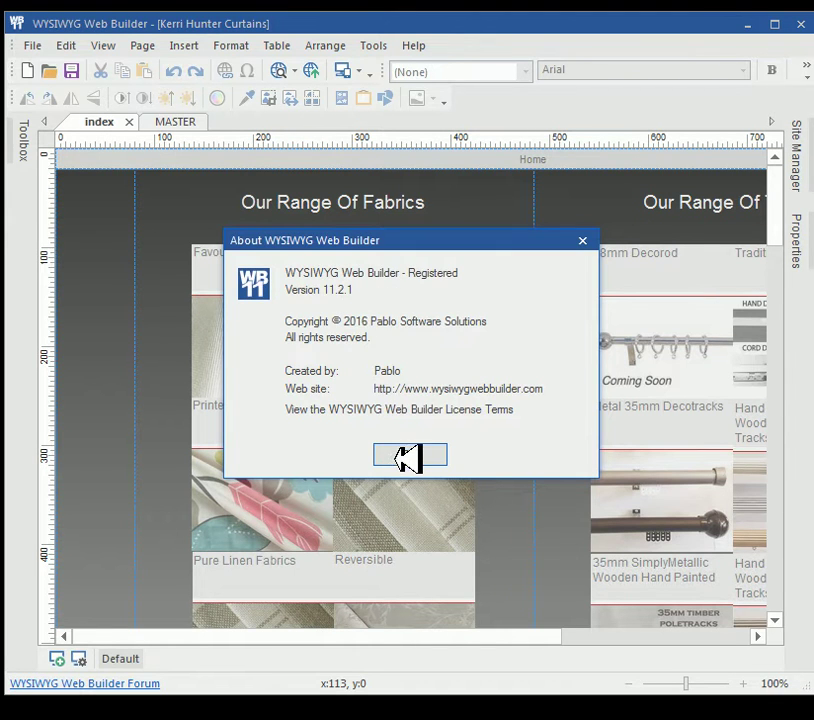
{"action": "left_click", "coordinate": [400, 460]}
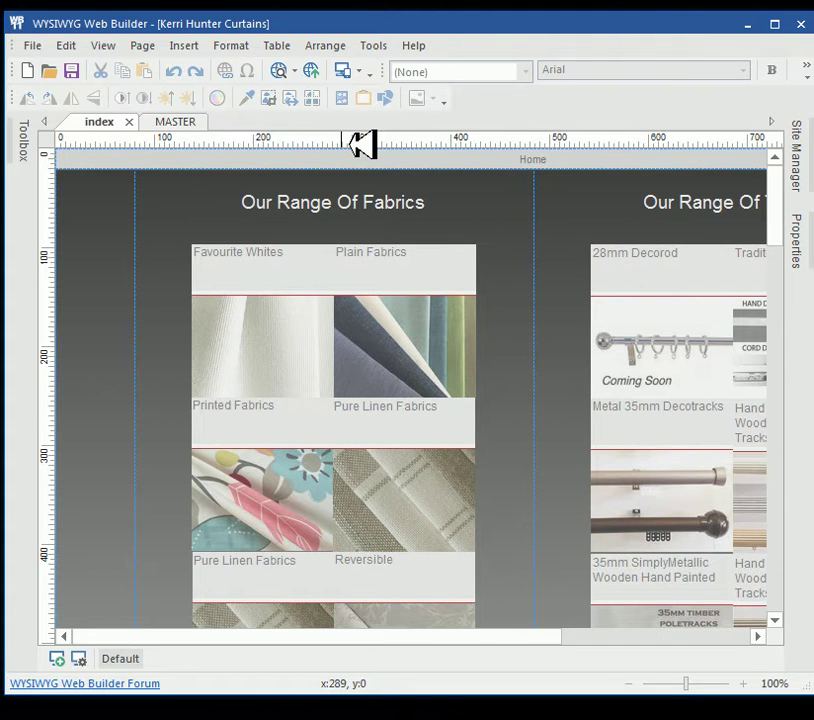
Preview the site in Firefox, narrow it toward mobile width, test the triangle, then minimise.
{"action": "key", "text": "F5"}
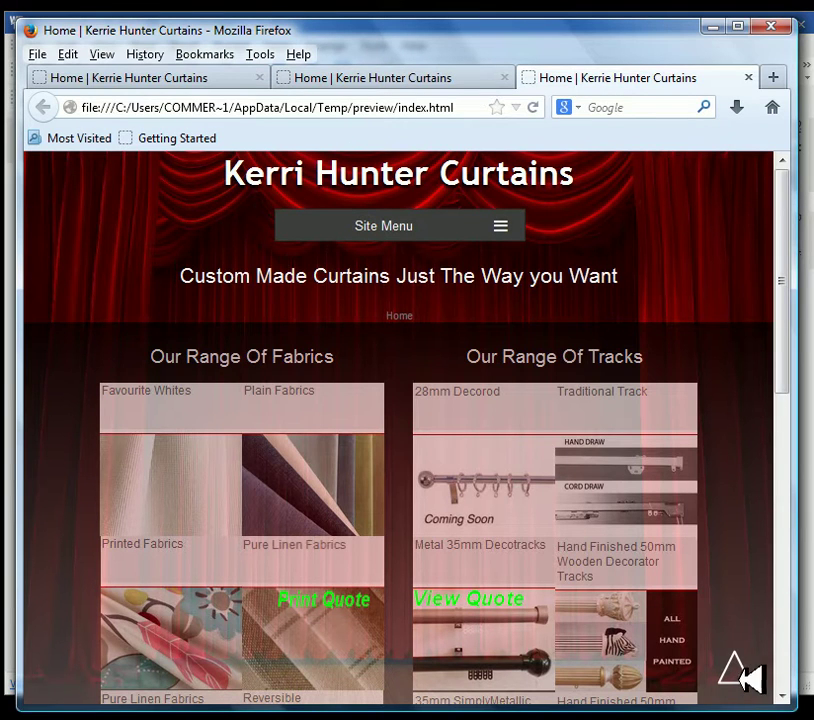
{"action": "left_click_drag", "start_coordinate": [796, 369], "coordinate": [799, 565]}
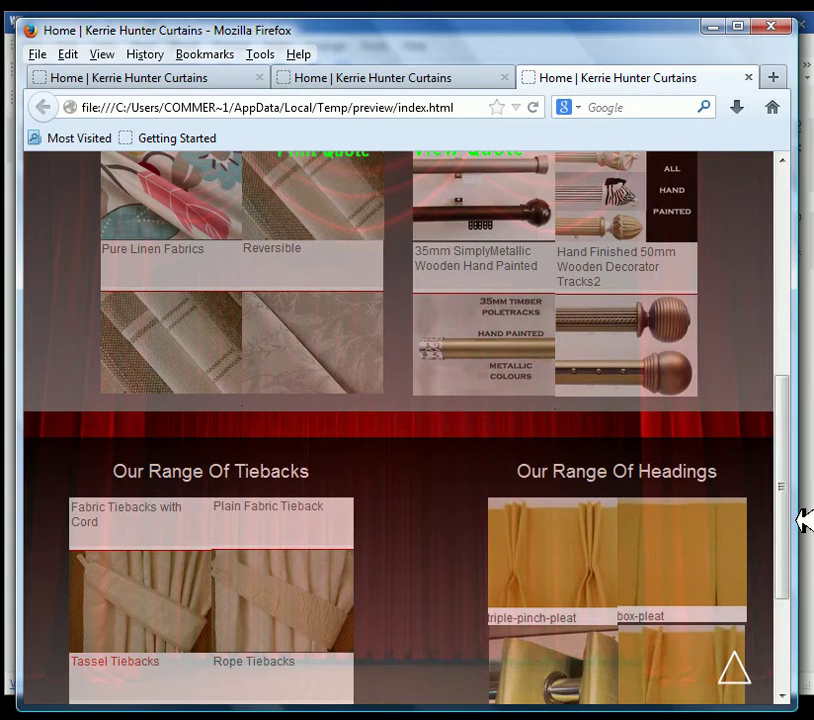
{"action": "left_click_drag", "start_coordinate": [803, 519], "coordinate": [810, 483]}
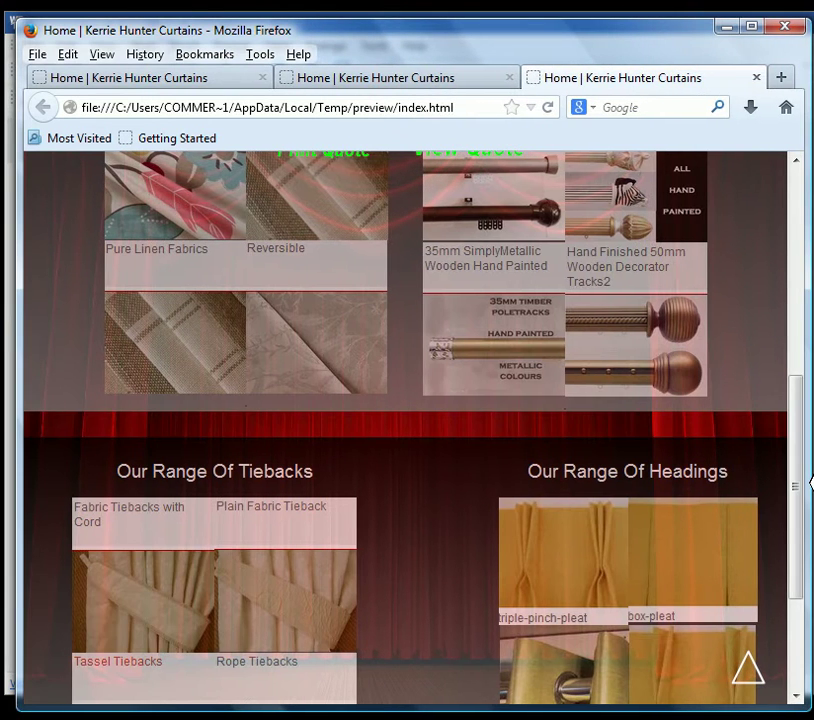
{"action": "left_click", "coordinate": [750, 667]}
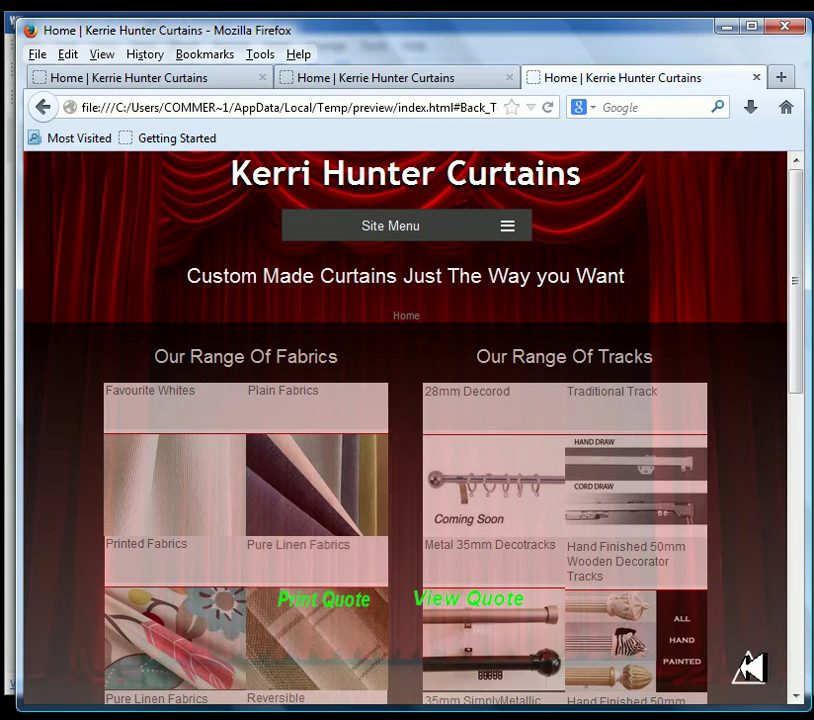
{"action": "left_click", "coordinate": [731, 25]}
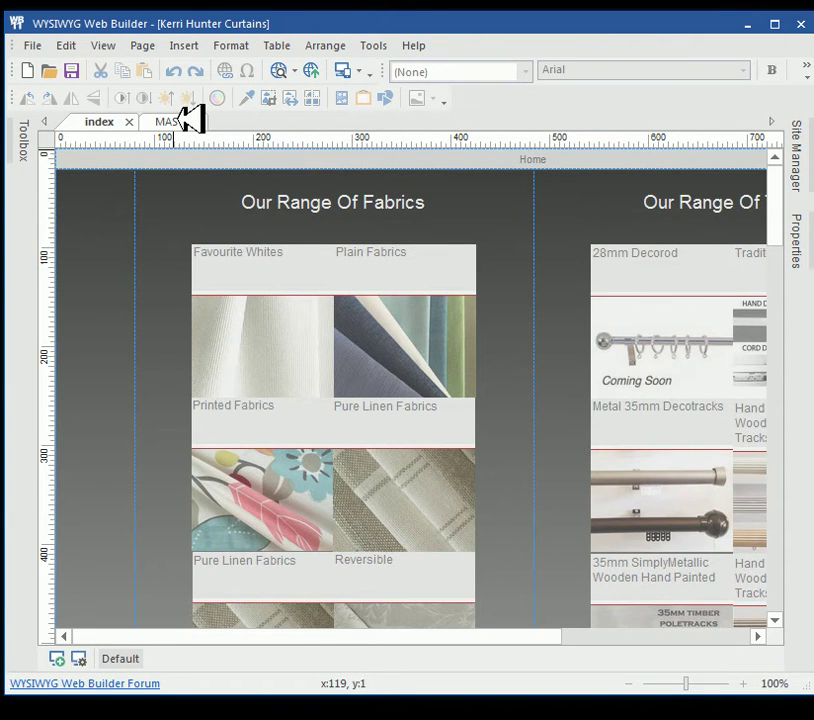
Switch to the MASTER page and inspect the Back_To_Top_Bookmark anchor's settings.
{"action": "left_click", "coordinate": [170, 121]}
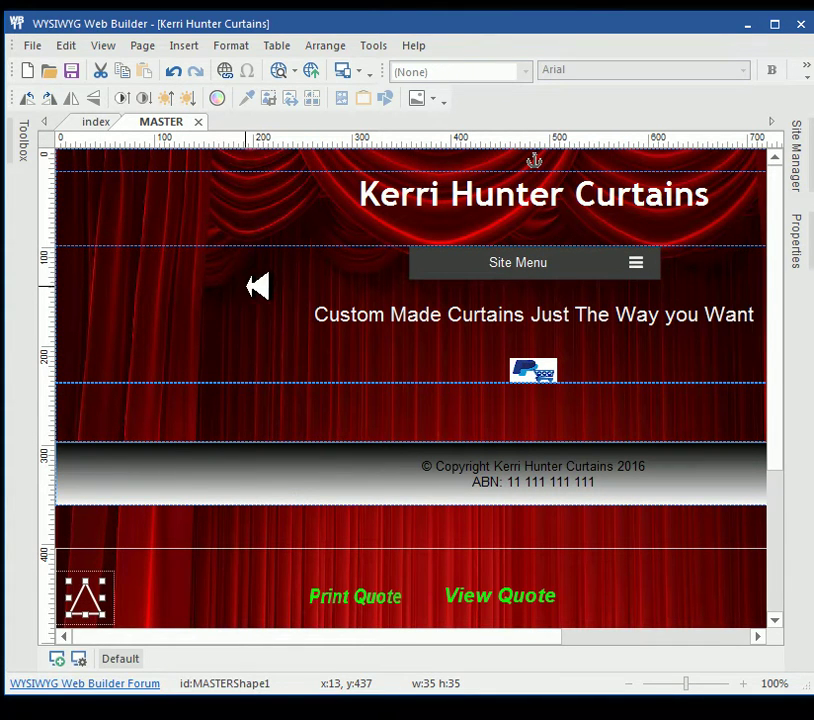
{"action": "left_click", "coordinate": [106, 590]}
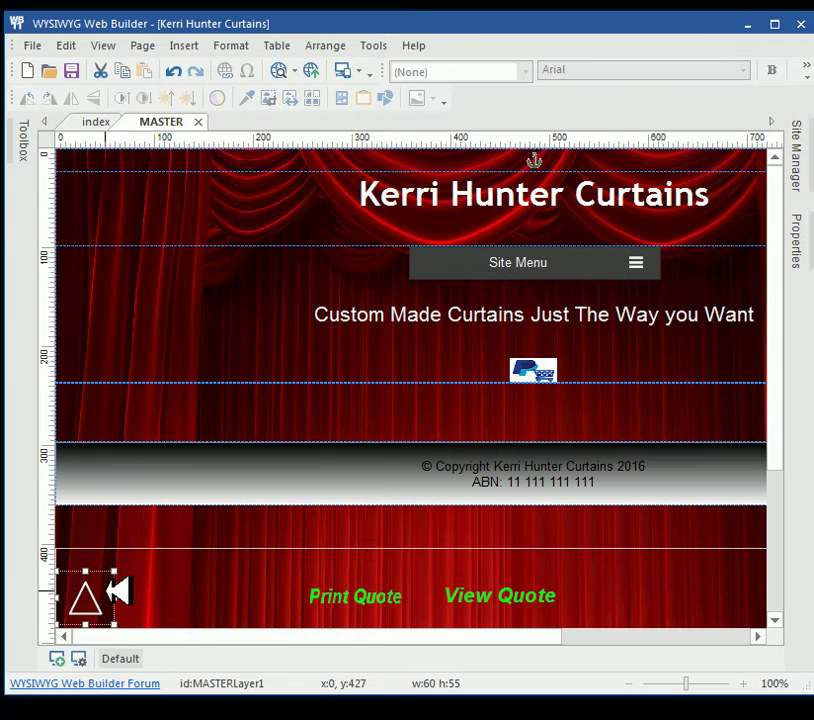
{"action": "left_click", "coordinate": [541, 160]}
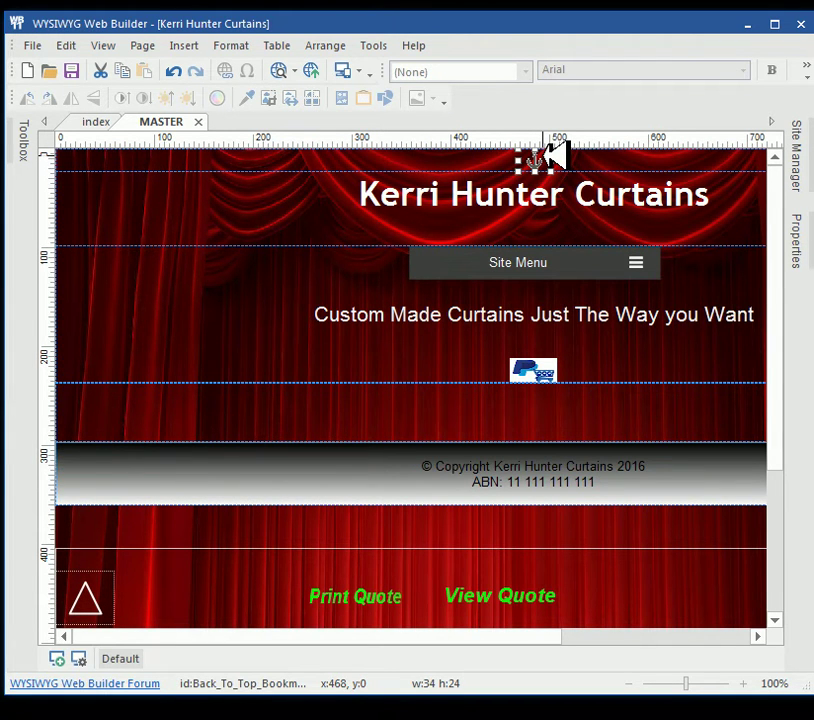
{"action": "double_click", "coordinate": [550, 157]}
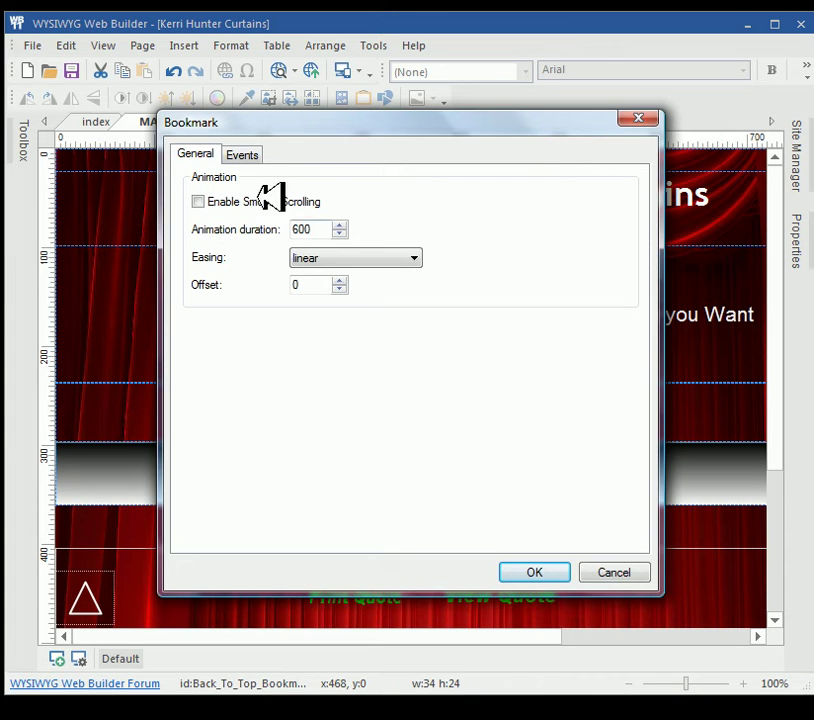
{"action": "left_click", "coordinate": [640, 117]}
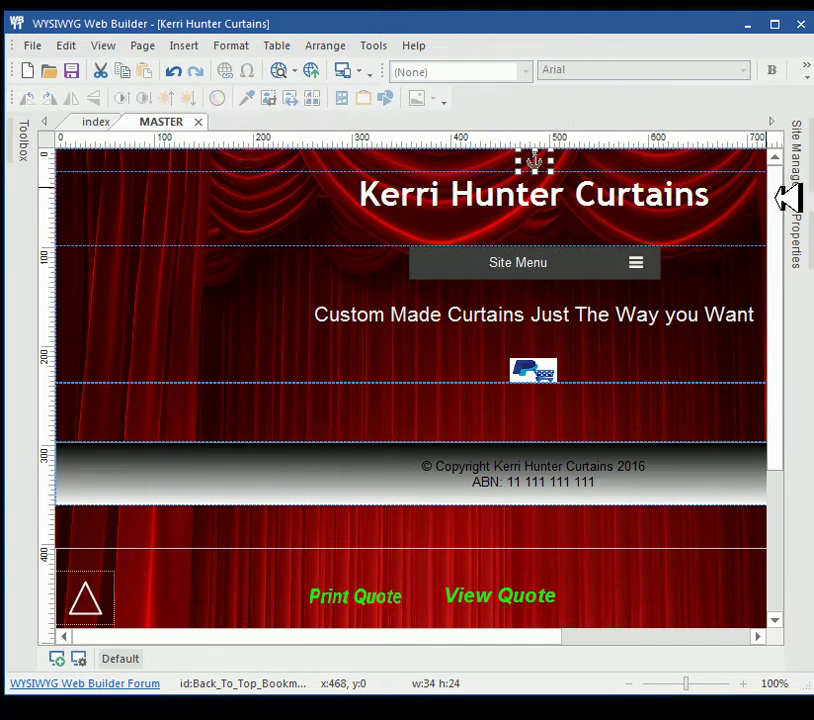
Select the grid row below the banner and then the triangle's layer.
{"action": "mouse_move", "coordinate": [792, 231]}
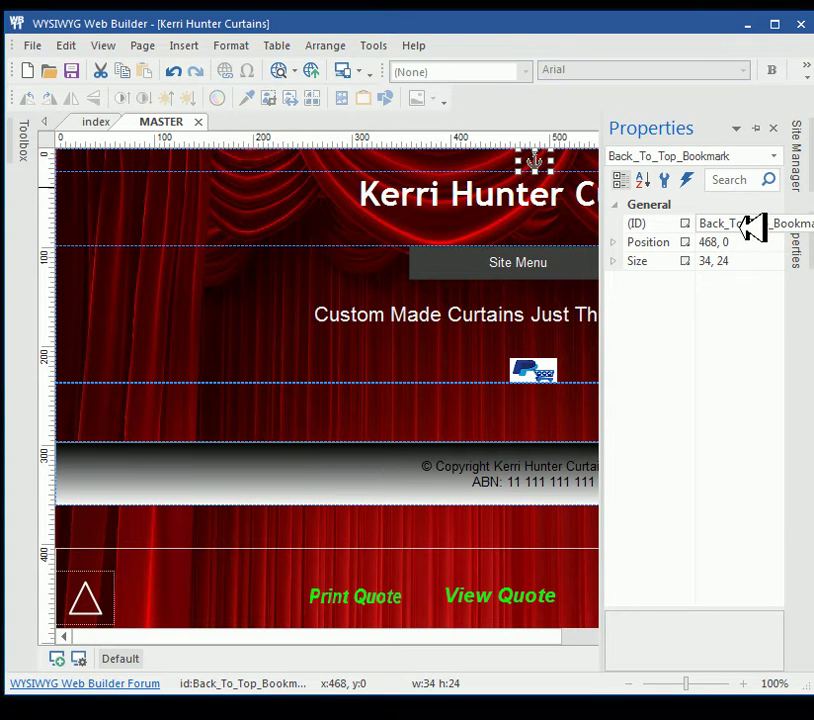
{"action": "left_click", "coordinate": [530, 390]}
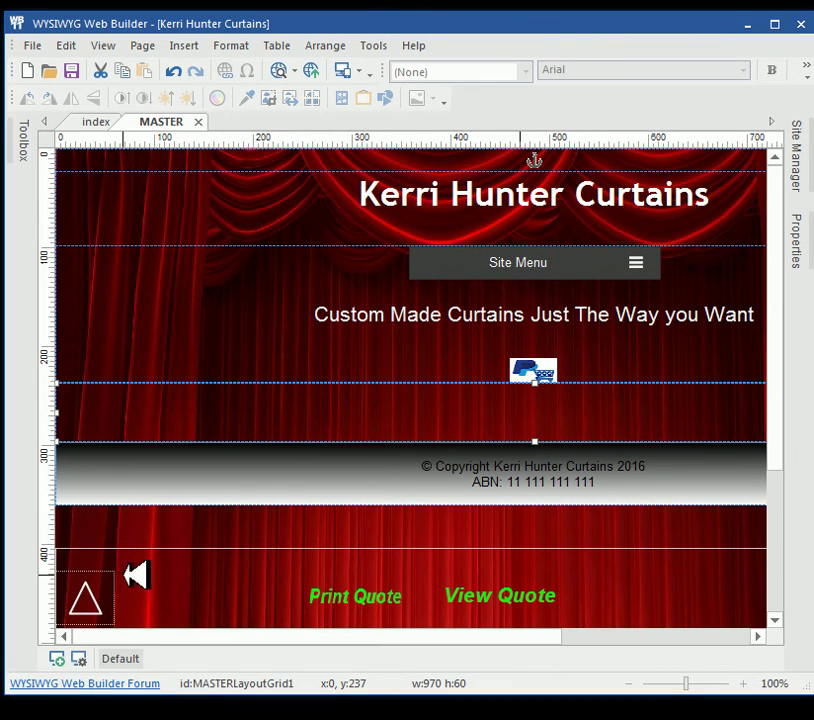
{"action": "left_click", "coordinate": [85, 598]}
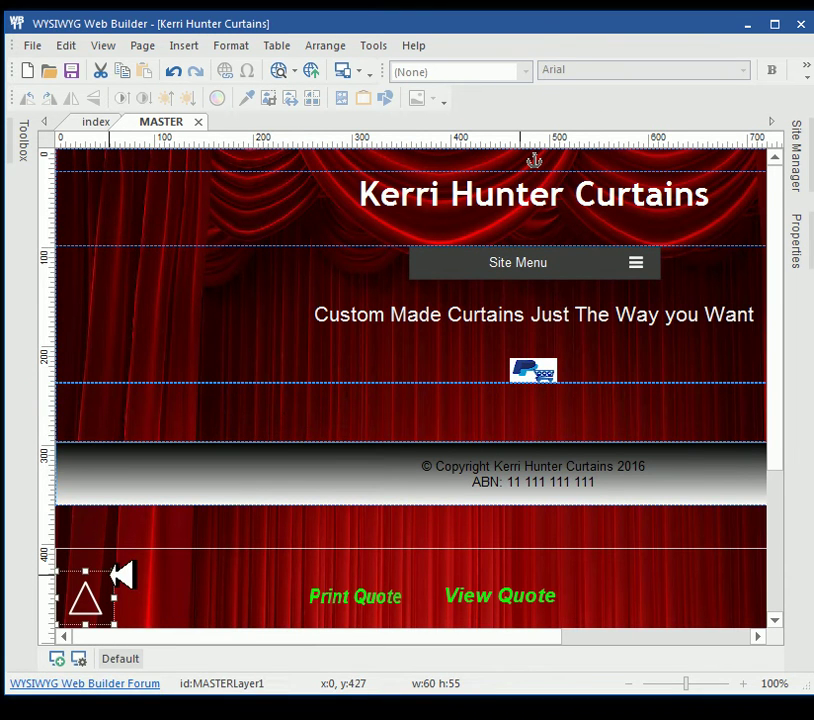
{"action": "double_click", "coordinate": [120, 575]}
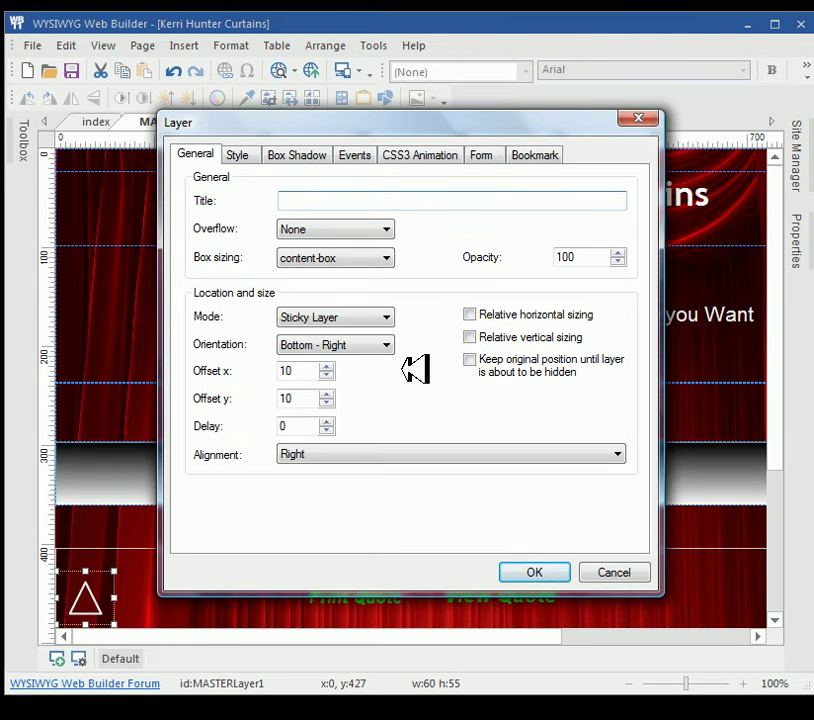
{"action": "left_click", "coordinate": [614, 573]}
{"action": "double_click", "coordinate": [90, 600]}
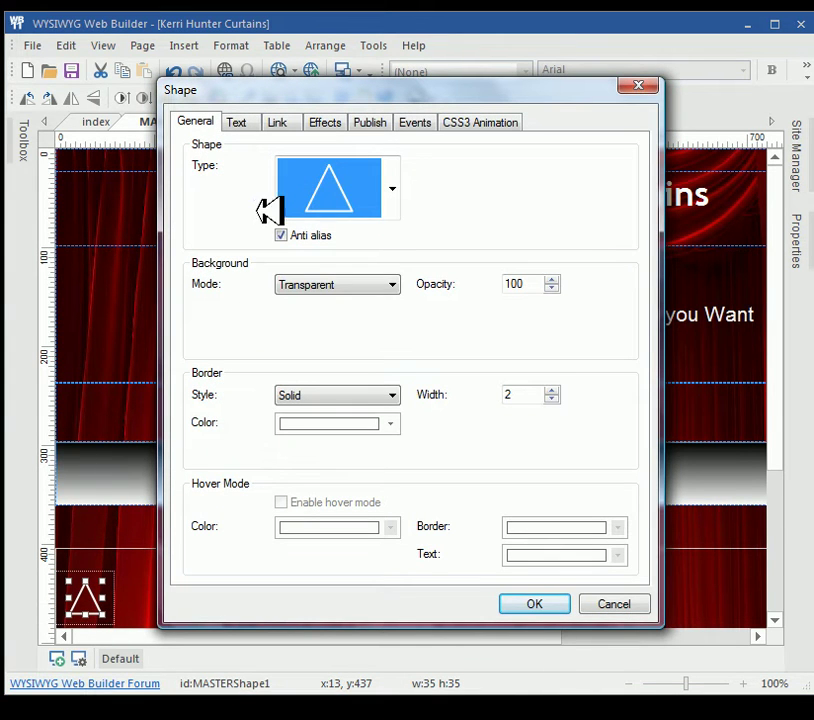
{"action": "left_click", "coordinate": [399, 187]}
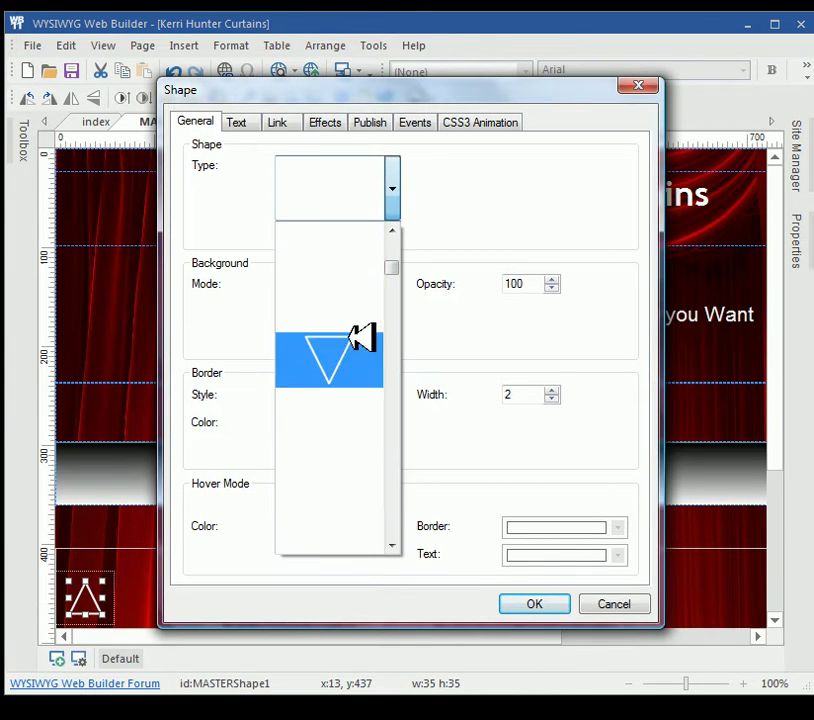
{"action": "left_click", "coordinate": [392, 231]}
{"action": "left_click", "coordinate": [440, 216]}
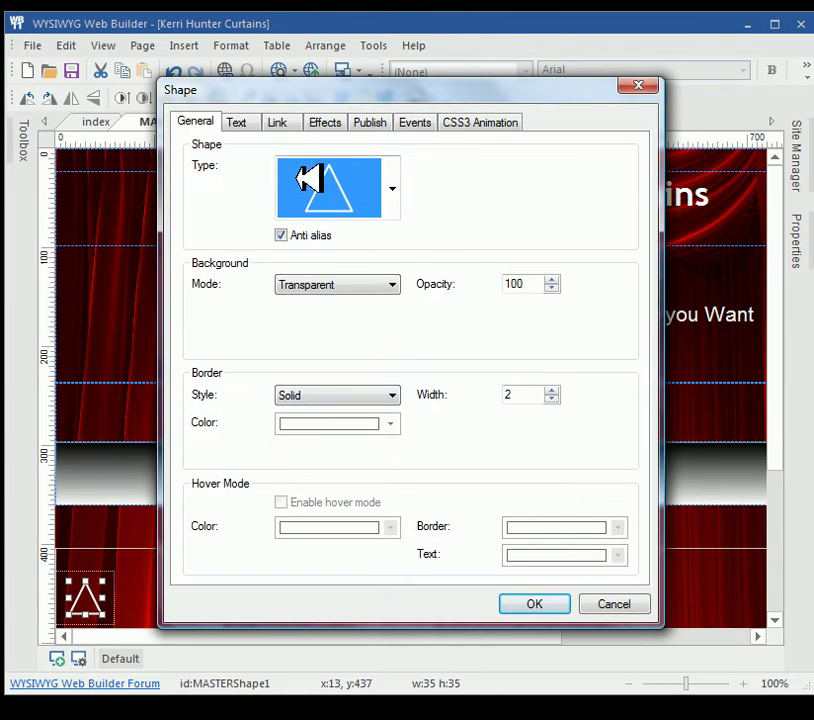
{"action": "left_click", "coordinate": [280, 122]}
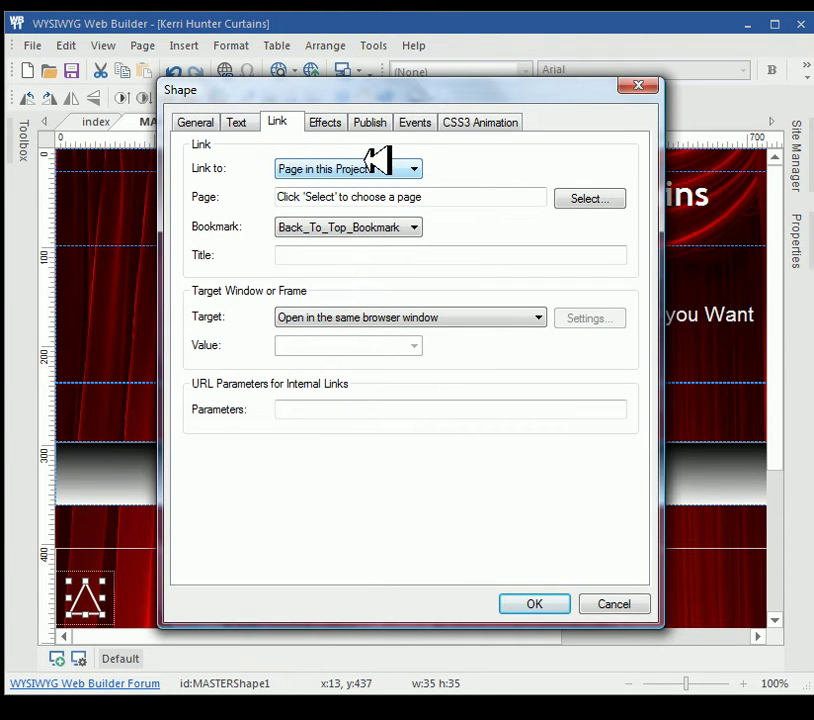
{"action": "left_click", "coordinate": [393, 168]}
{"action": "left_click", "coordinate": [418, 169]}
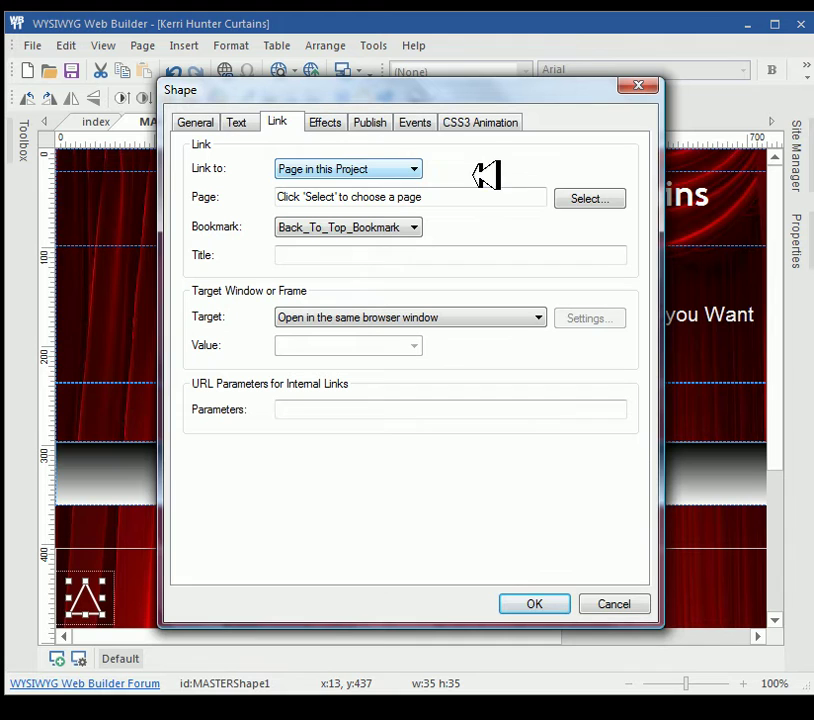
{"action": "left_click", "coordinate": [618, 197]}
{"action": "left_click", "coordinate": [624, 143]}
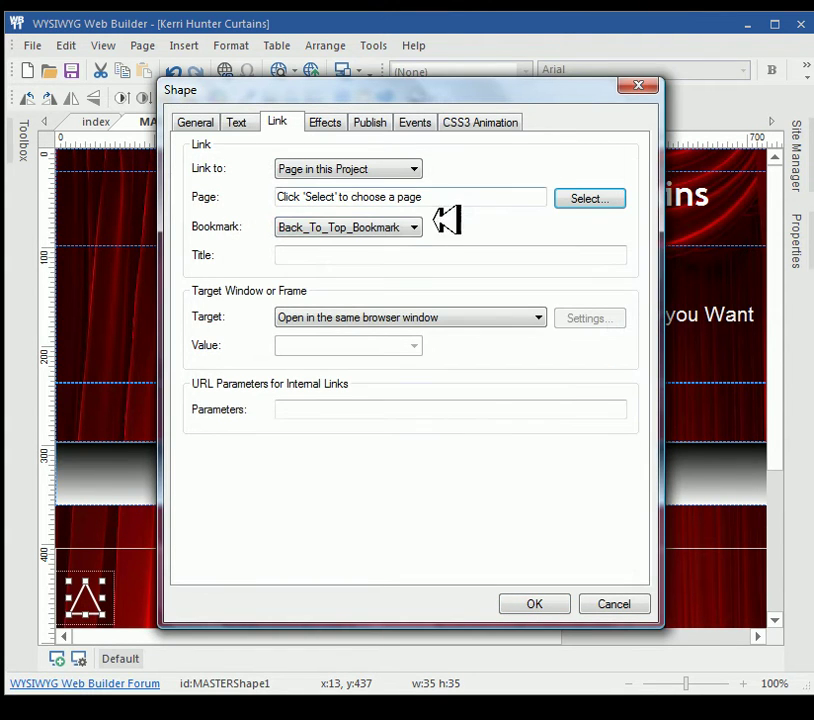
{"action": "left_click", "coordinate": [418, 229]}
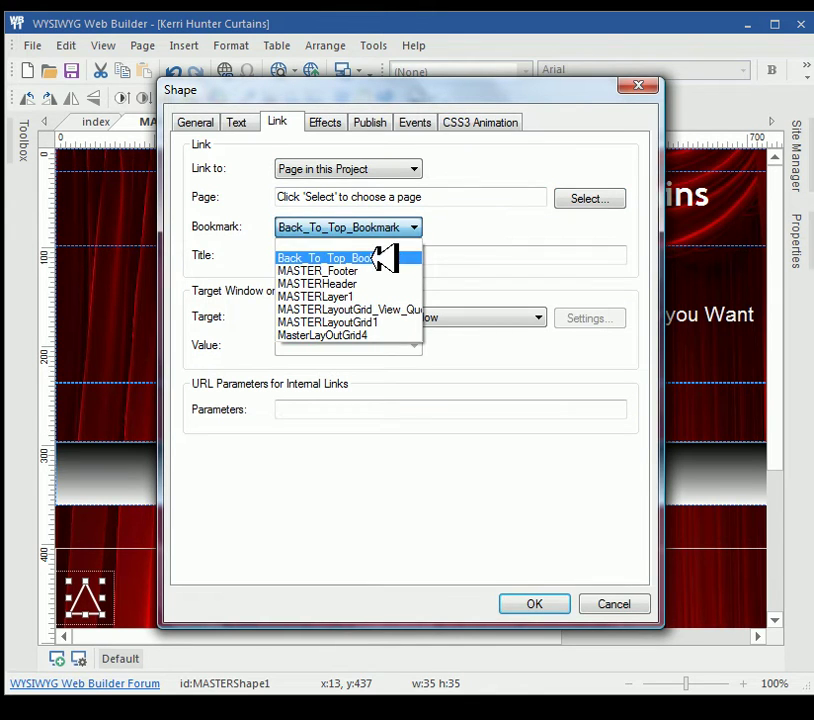
{"action": "left_click", "coordinate": [383, 256]}
{"action": "left_click", "coordinate": [383, 257]}
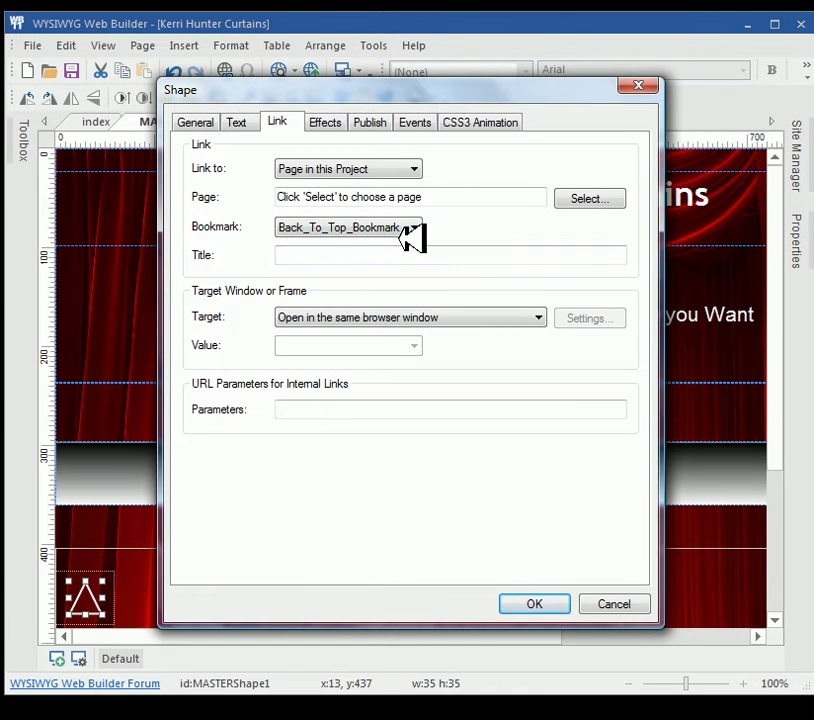
Cancel the Shape dialog and delete the Back_To_Top bookmark and the triangle back-to-top layer.
{"action": "left_click", "coordinate": [612, 600]}
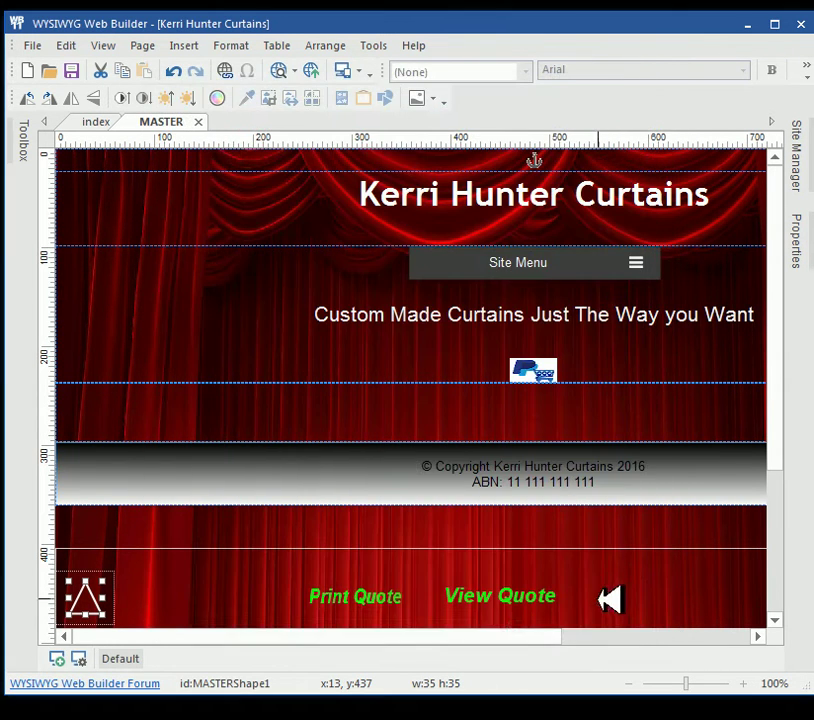
{"action": "left_click", "coordinate": [538, 160]}
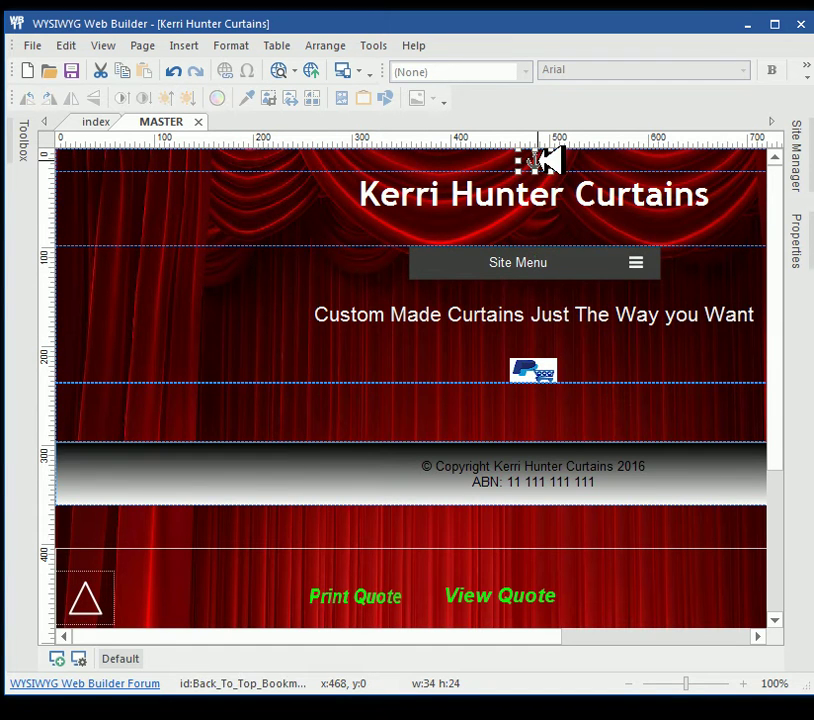
{"action": "key", "text": "Delete"}
{"action": "left_click", "coordinate": [112, 586]}
{"action": "key", "text": "Delete"}
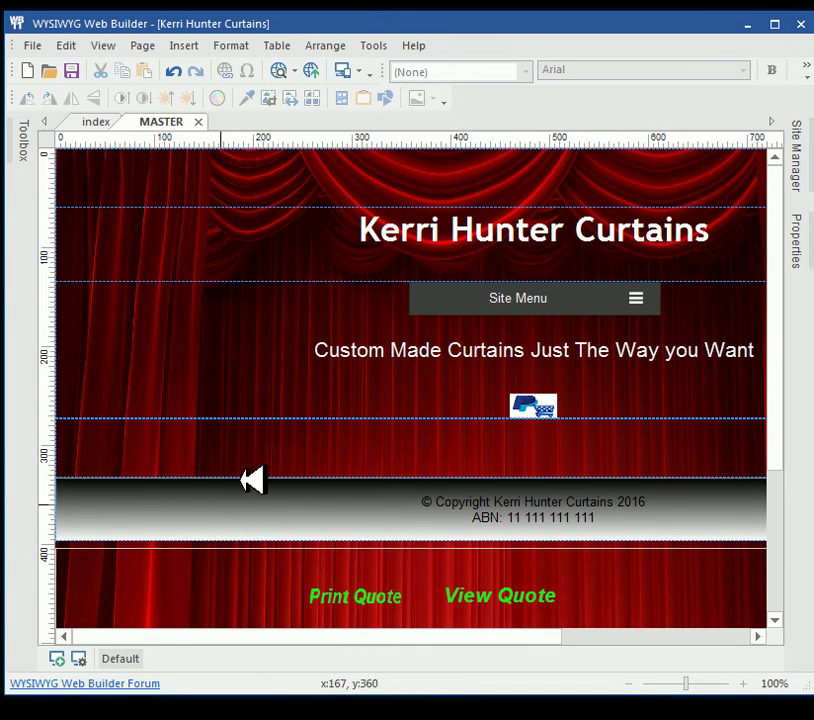
{"action": "left_click", "coordinate": [352, 172]}
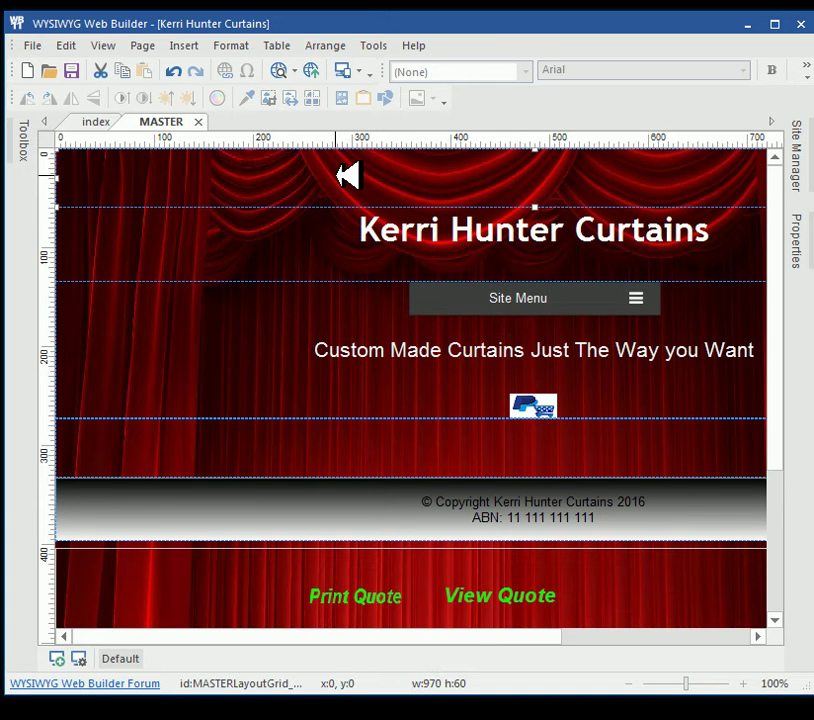
Try Center alignment and the single 12x column on the top layout grid, then cancel.
{"action": "double_click", "coordinate": [347, 175]}
{"action": "left_click", "coordinate": [619, 292]}
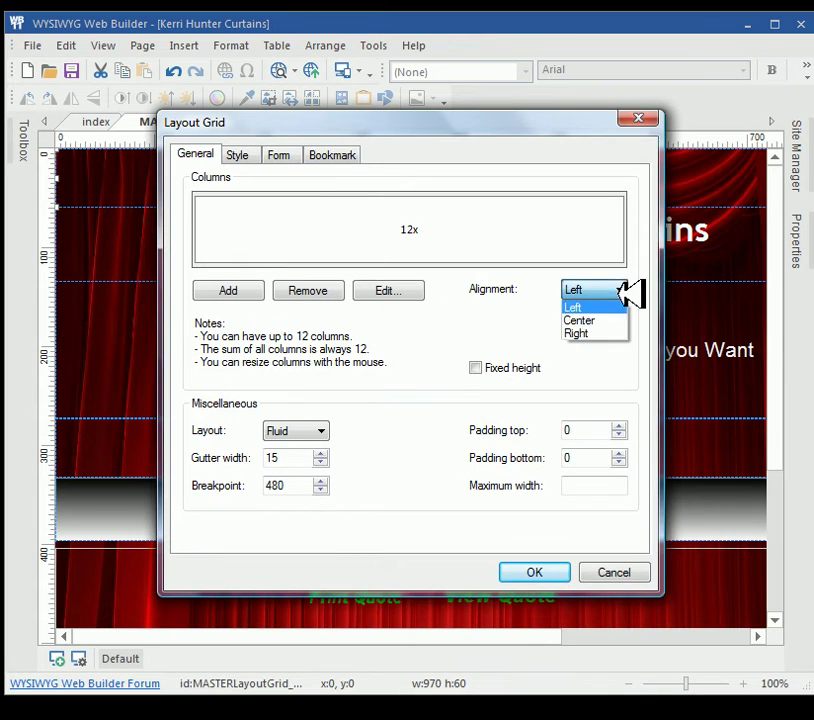
{"action": "key", "text": "Down"}
{"action": "key", "text": "Return"}
{"action": "left_click", "coordinate": [590, 234]}
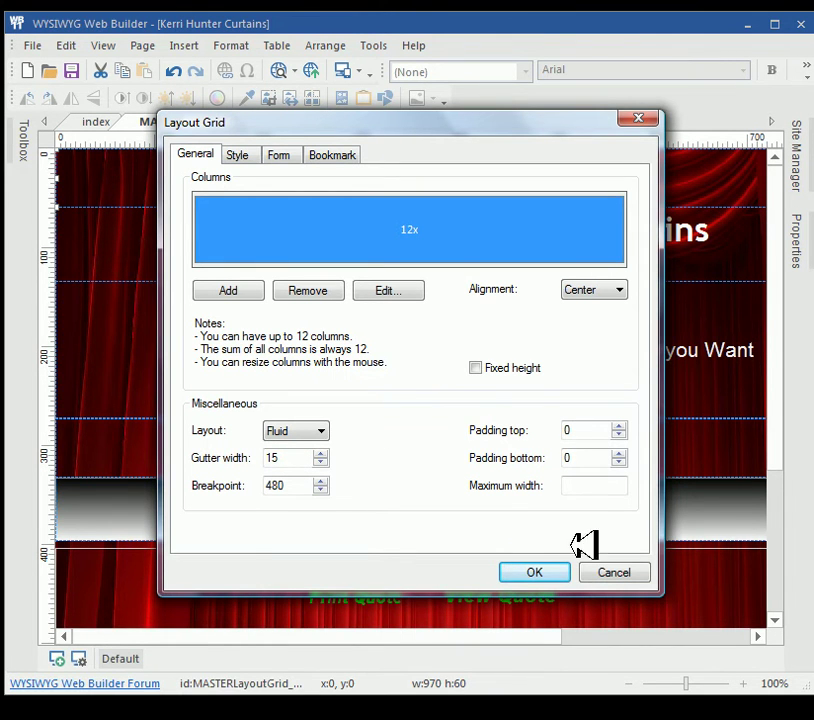
{"action": "left_click", "coordinate": [612, 574]}
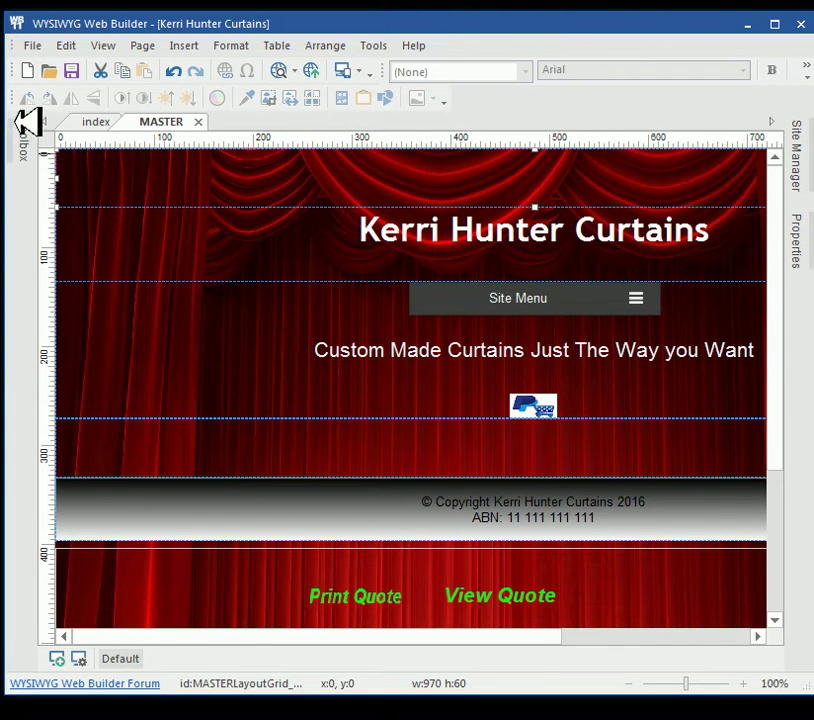
Place a bookmark near the top of the MASTER page and set its ID to Top.
{"action": "mouse_move", "coordinate": [27, 131]}
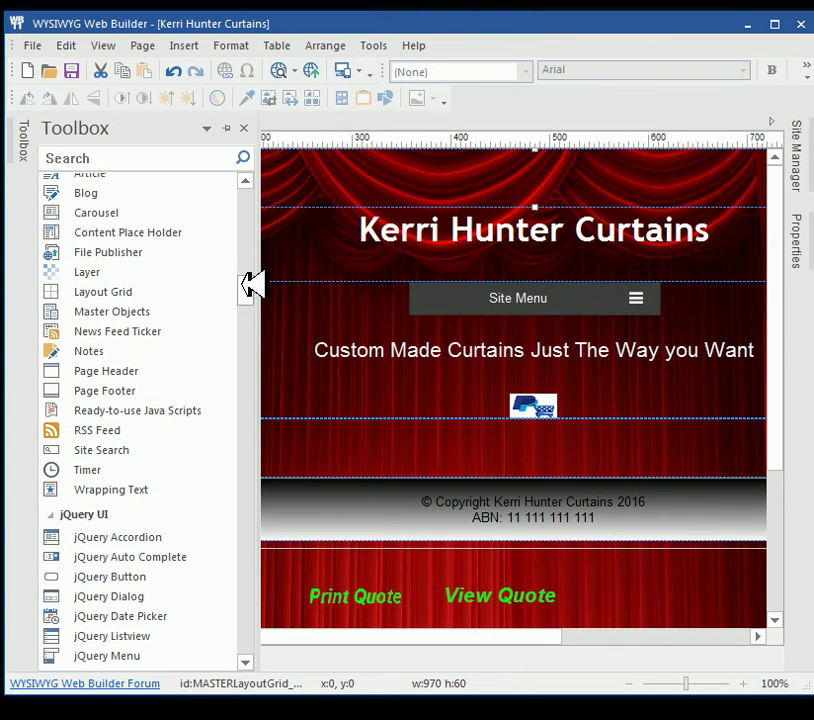
{"action": "left_click_drag", "start_coordinate": [249, 284], "coordinate": [251, 192]}
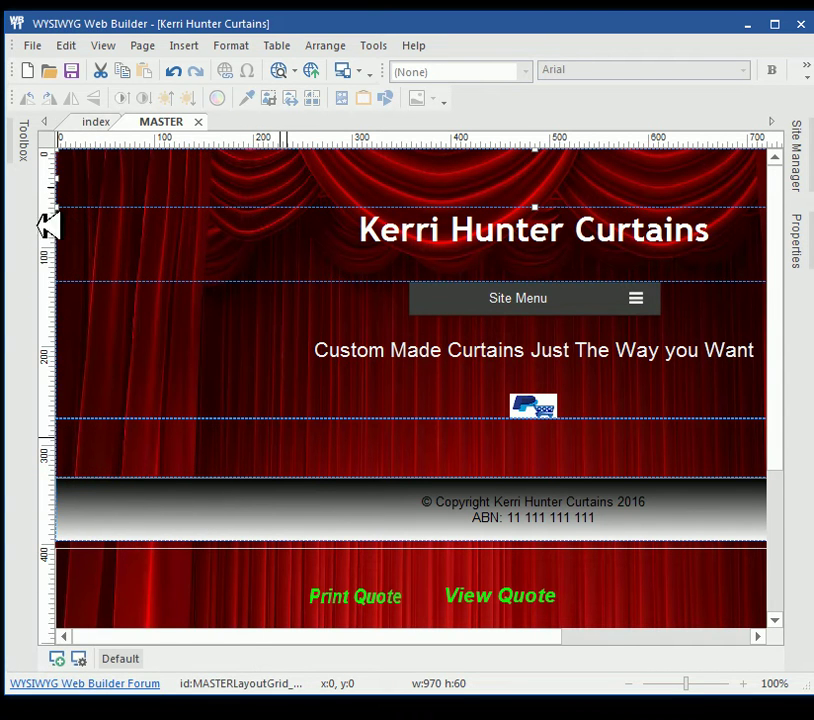
{"action": "mouse_move", "coordinate": [38, 135]}
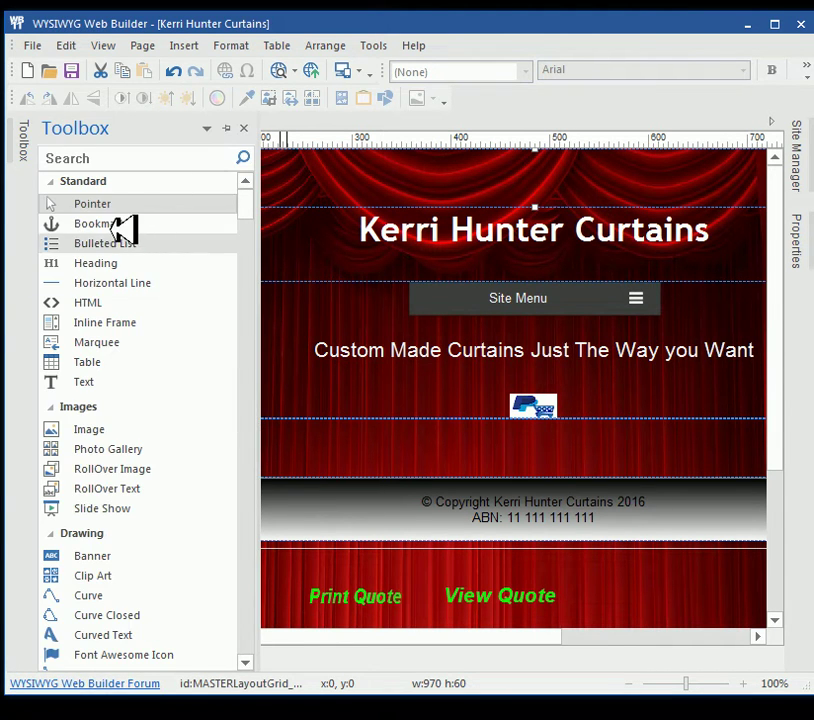
{"action": "left_click_drag", "start_coordinate": [108, 220], "coordinate": [356, 167]}
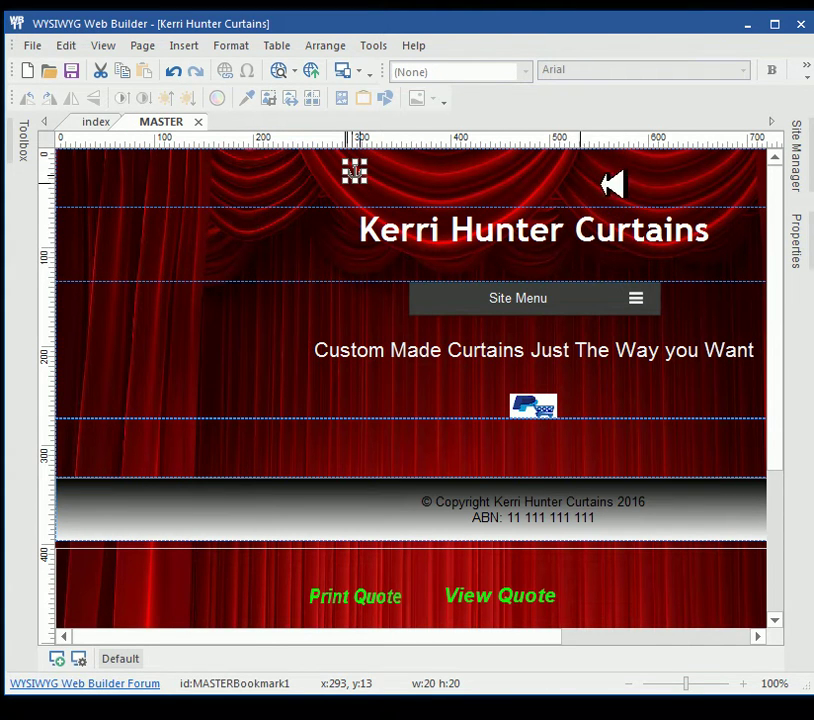
{"action": "mouse_move", "coordinate": [795, 205]}
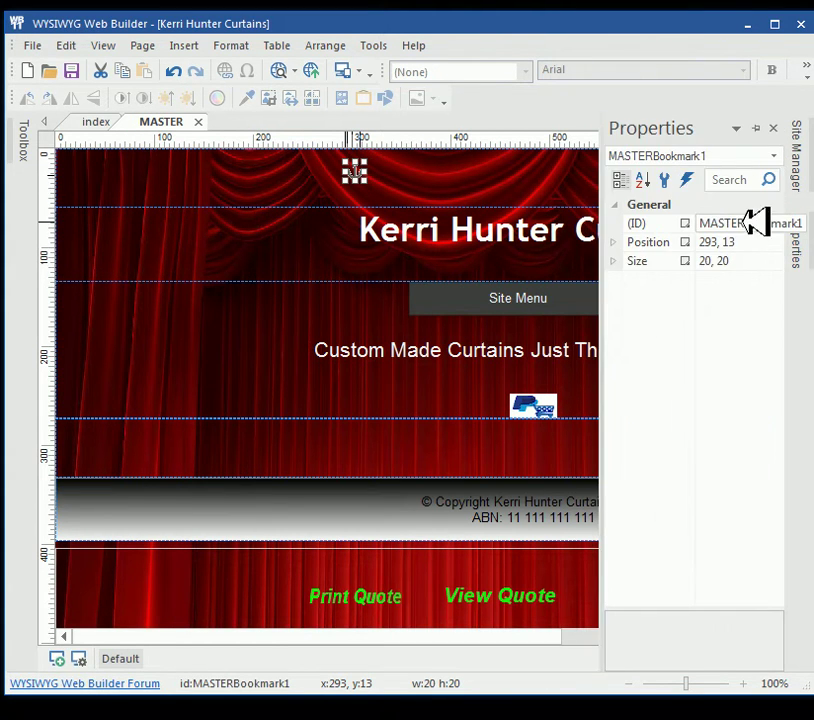
{"action": "left_click", "coordinate": [757, 222]}
{"action": "left_click_drag", "start_coordinate": [706, 222], "coordinate": [813, 213]}
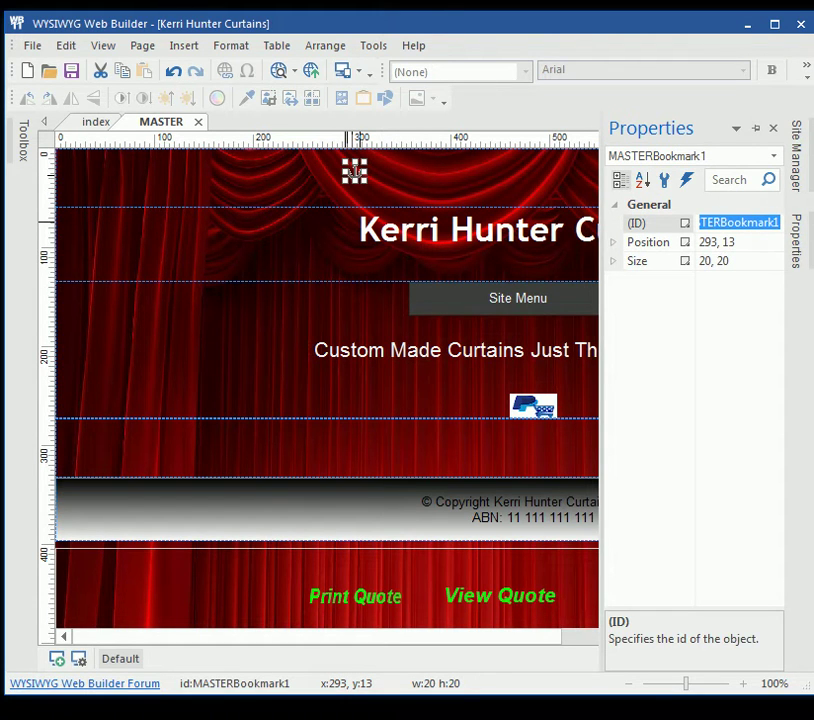
{"action": "type", "text": "Top"}
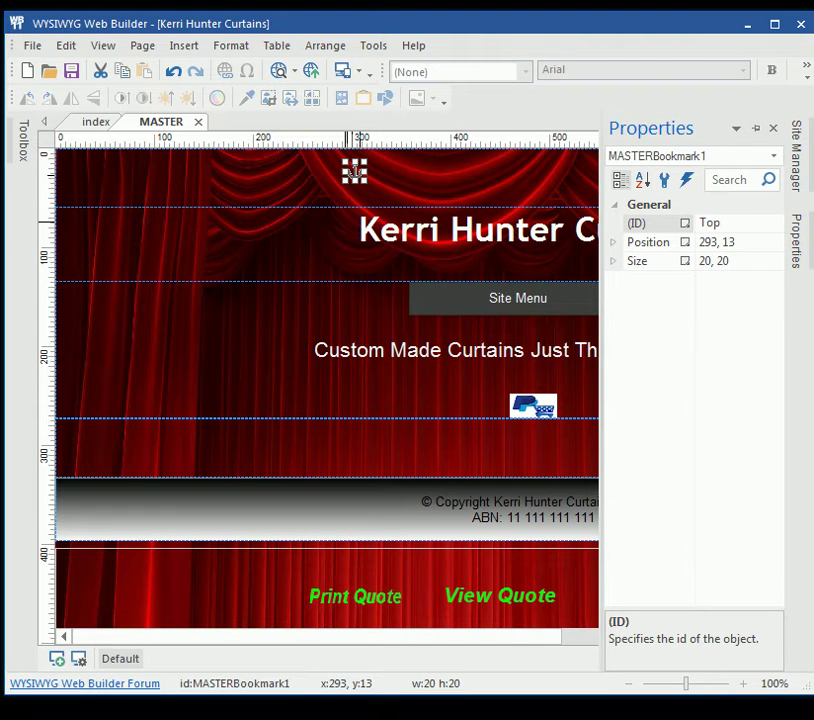
{"action": "key", "text": "Return"}
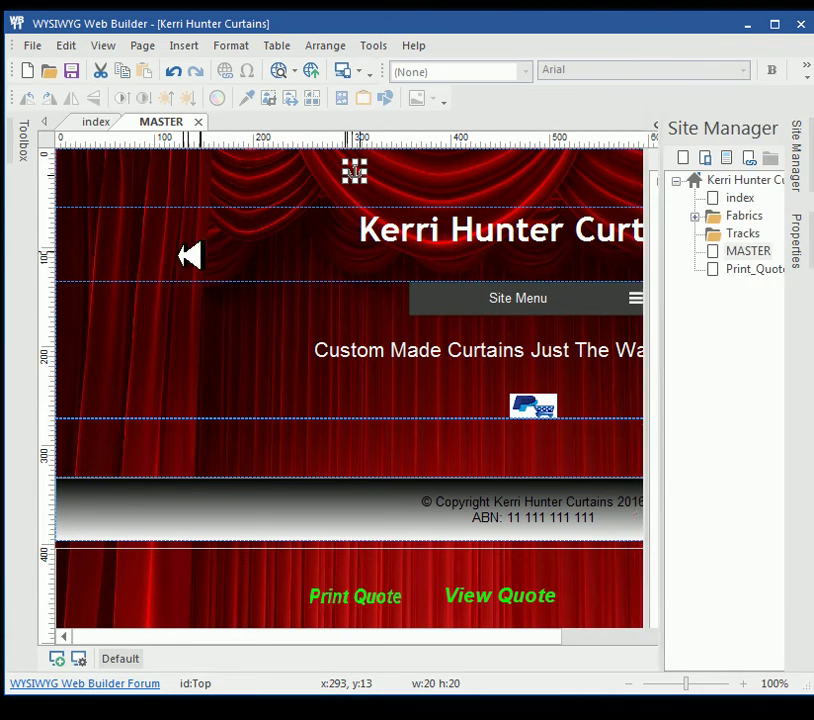
Add a layer over the footer's left side and resize it to about 79×71.
{"action": "mouse_move", "coordinate": [31, 124]}
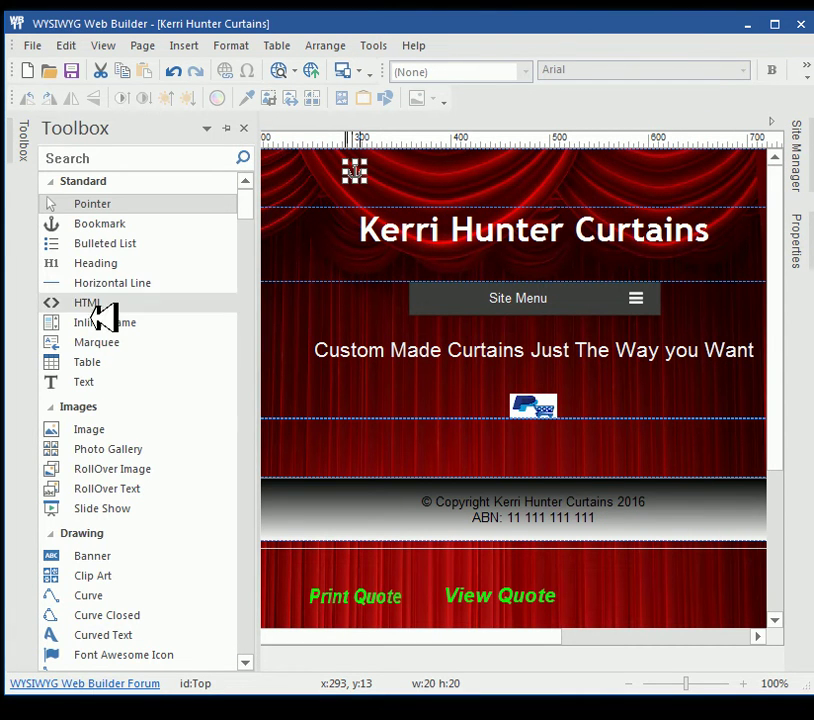
{"action": "left_click_drag", "start_coordinate": [249, 204], "coordinate": [249, 285]}
{"action": "left_click_drag", "start_coordinate": [100, 323], "coordinate": [118, 578]}
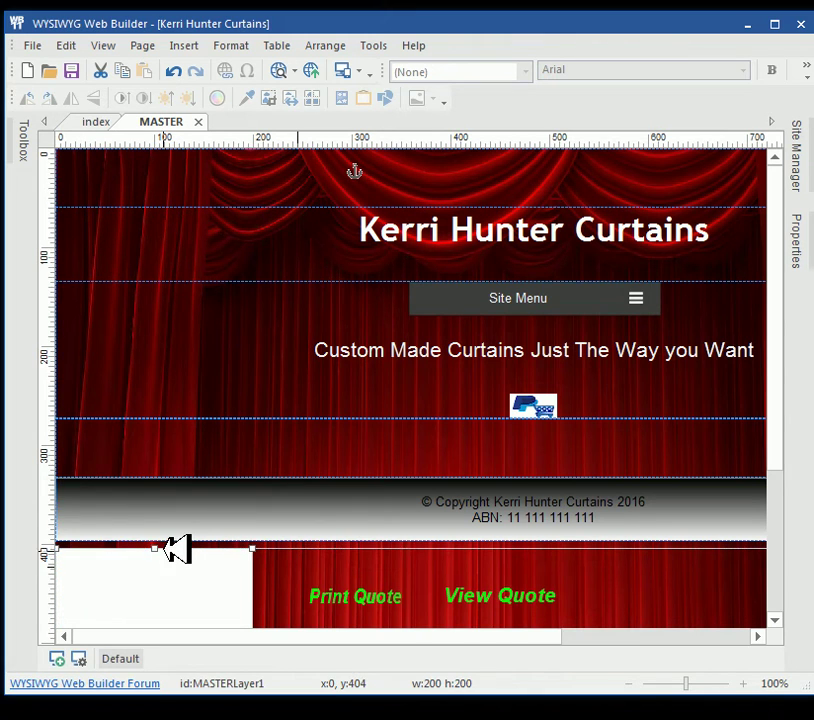
{"action": "left_click_drag", "start_coordinate": [167, 549], "coordinate": [176, 485]}
{"action": "left_click_drag", "start_coordinate": [173, 618], "coordinate": [162, 533]}
{"action": "left_click_drag", "start_coordinate": [258, 500], "coordinate": [157, 522]}
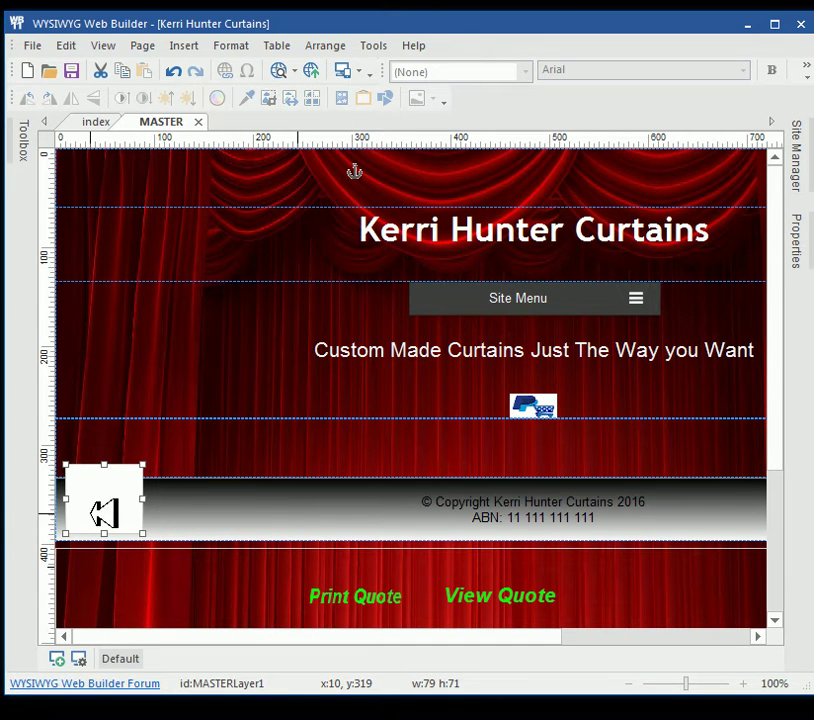
Resize MASTERLayer1 to 60×55 and move it to the bottom-left strip at 9, 404.
{"action": "left_click", "coordinate": [805, 225]}
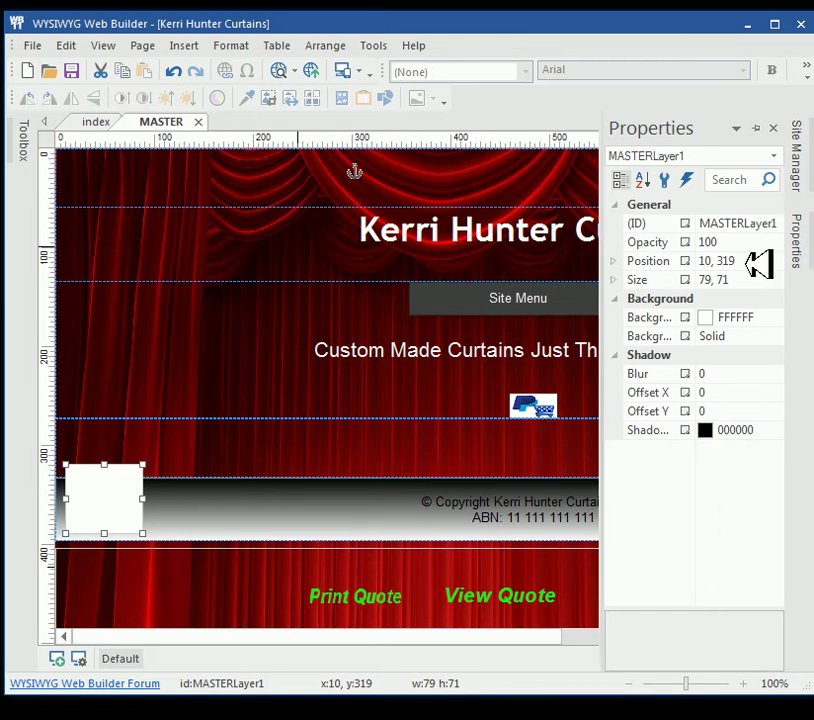
{"action": "left_click", "coordinate": [744, 279]}
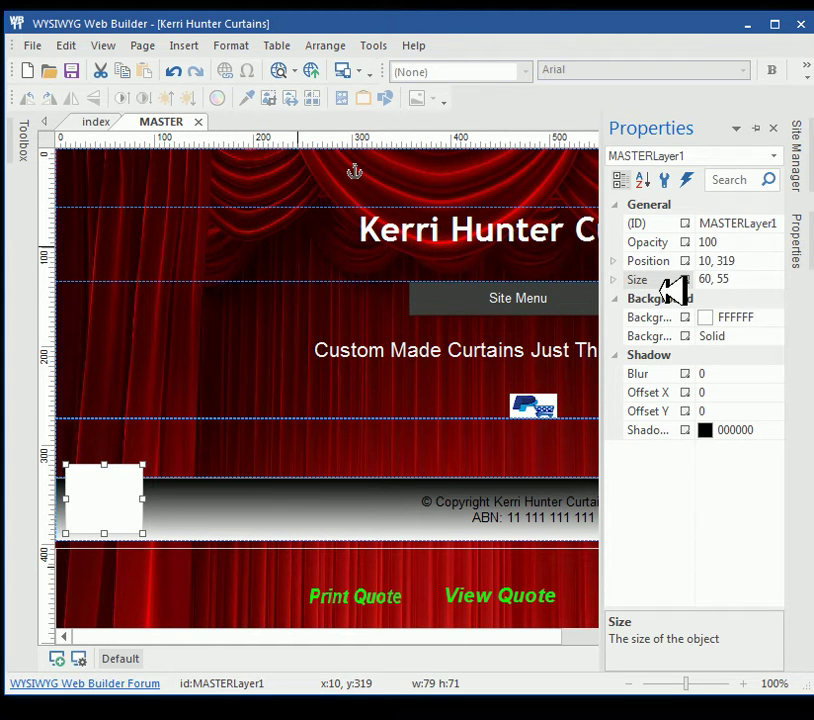
{"action": "key", "text": "Return"}
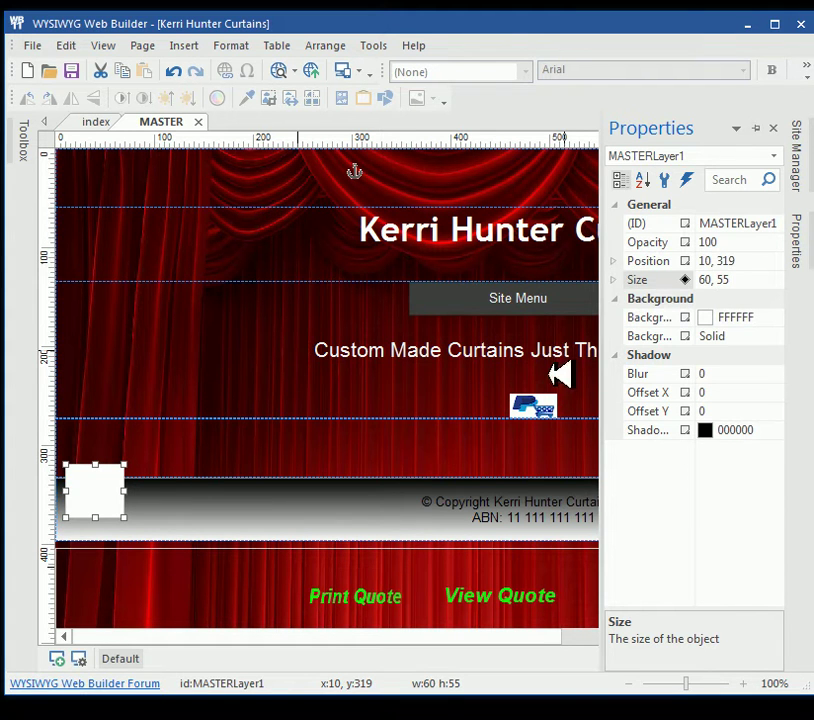
{"action": "left_click_drag", "start_coordinate": [86, 491], "coordinate": [91, 573]}
Give MASTERLayer1 no predefined style, a Transparent background, border style None and width 0.
{"action": "double_click", "coordinate": [96, 573]}
{"action": "left_click", "coordinate": [240, 154]}
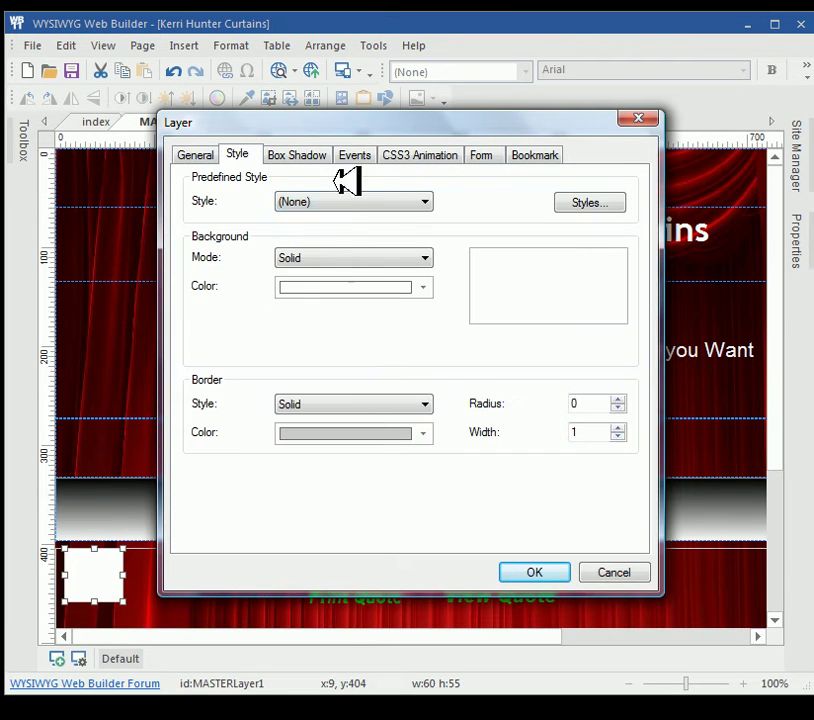
{"action": "left_click", "coordinate": [381, 201]}
{"action": "left_click", "coordinate": [443, 227]}
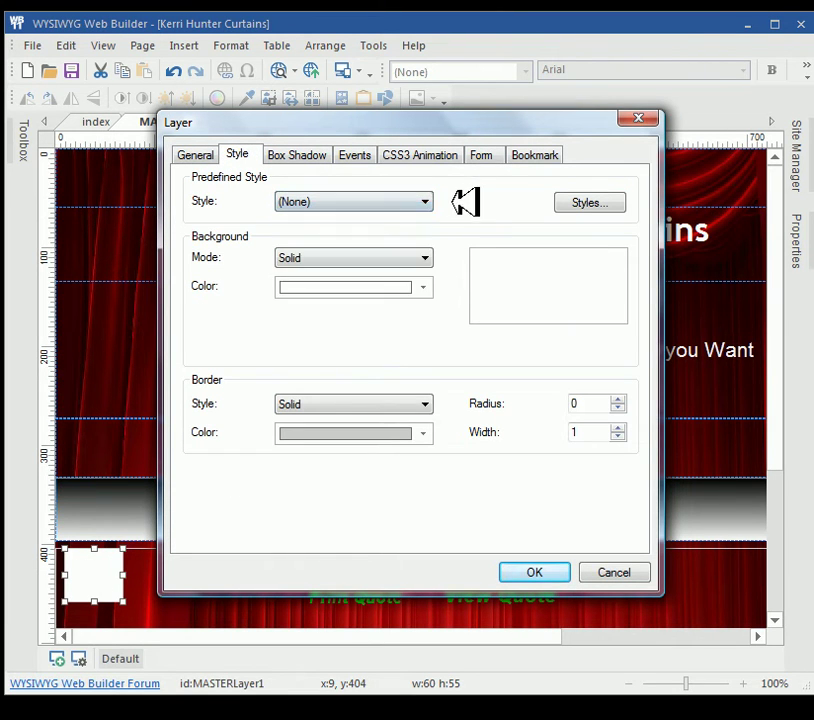
{"action": "left_click", "coordinate": [428, 257]}
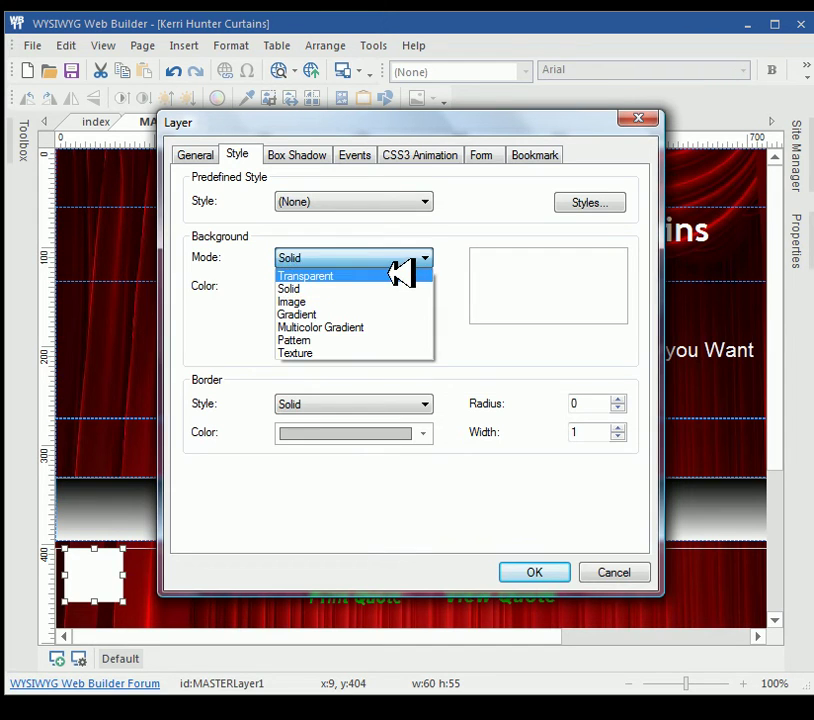
{"action": "left_click", "coordinate": [400, 275]}
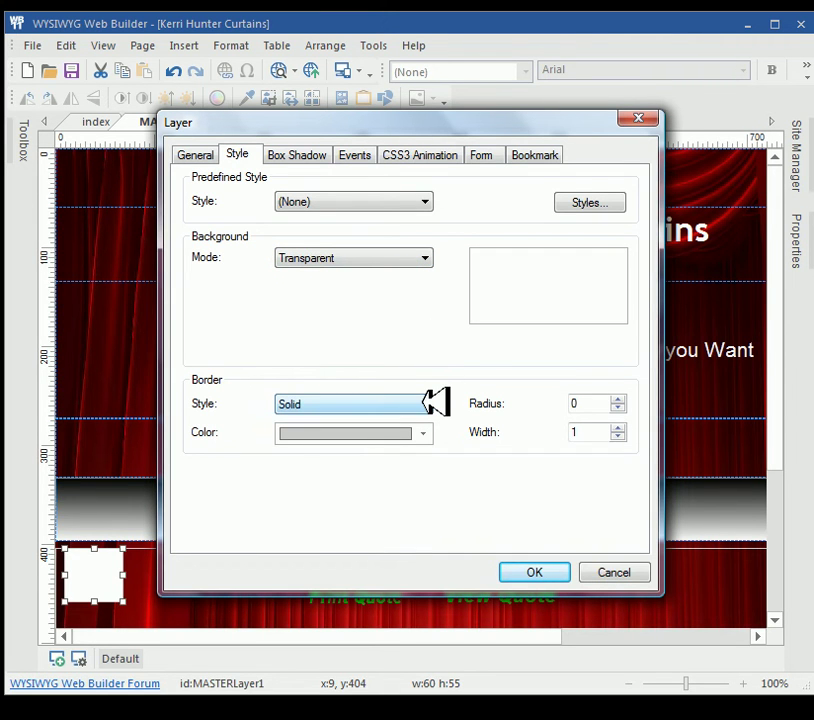
{"action": "left_click", "coordinate": [437, 401]}
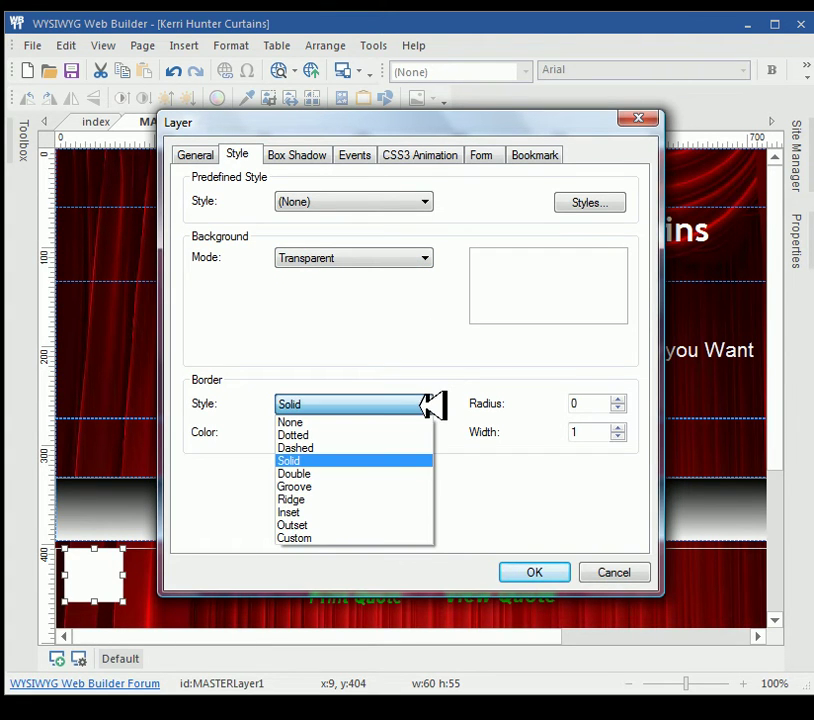
{"action": "left_click", "coordinate": [355, 421]}
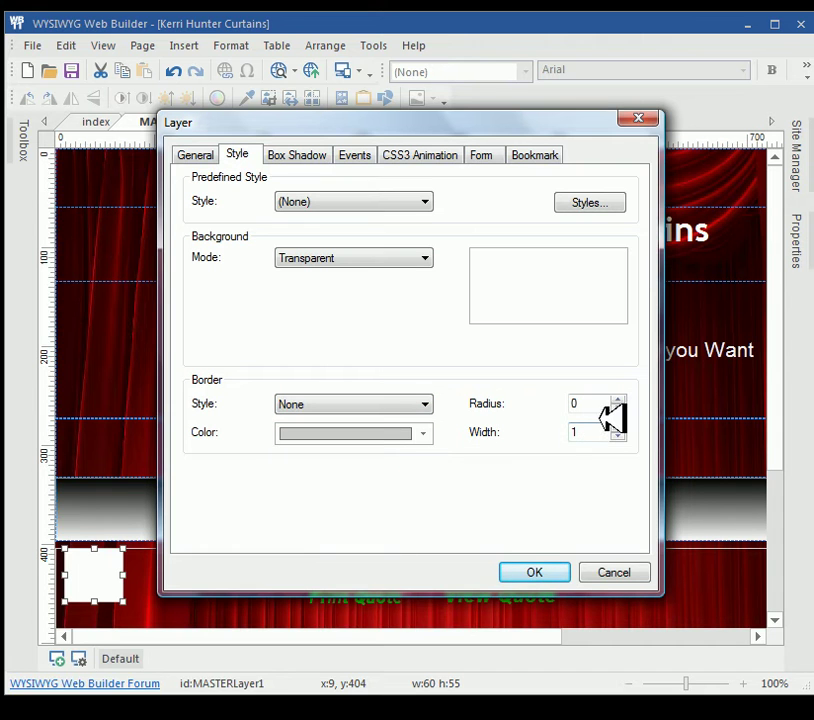
{"action": "left_click", "coordinate": [619, 437]}
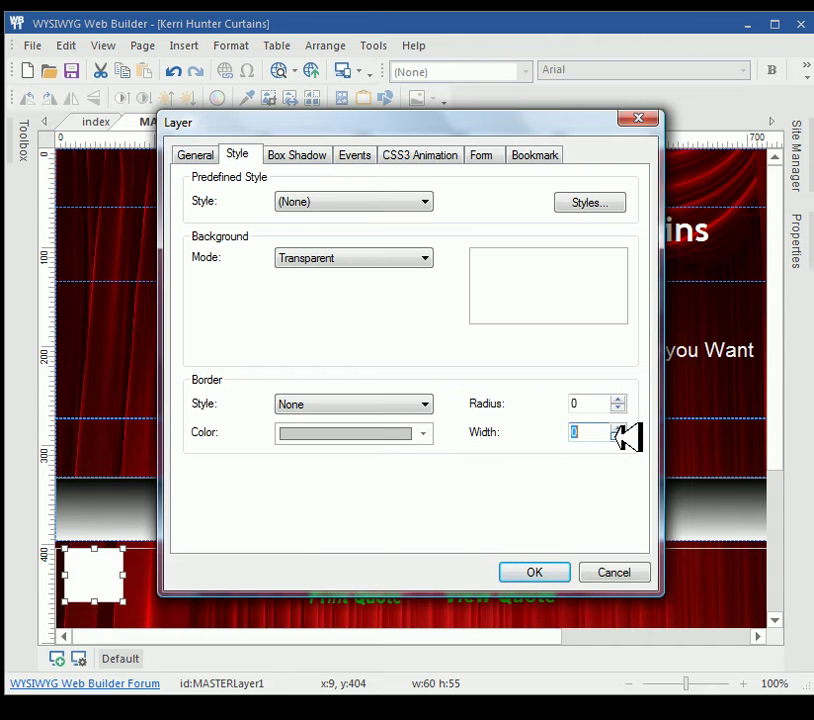
{"action": "left_click", "coordinate": [527, 565]}
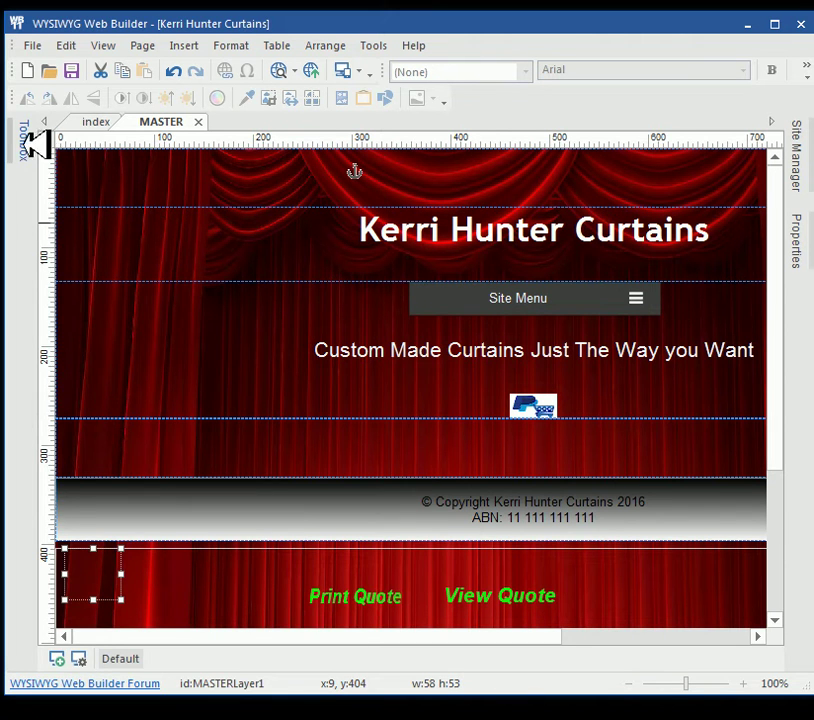
Drop a 100×100 shape, MASTERShape1, near the page bottom and open its settings.
{"action": "mouse_move", "coordinate": [24, 132]}
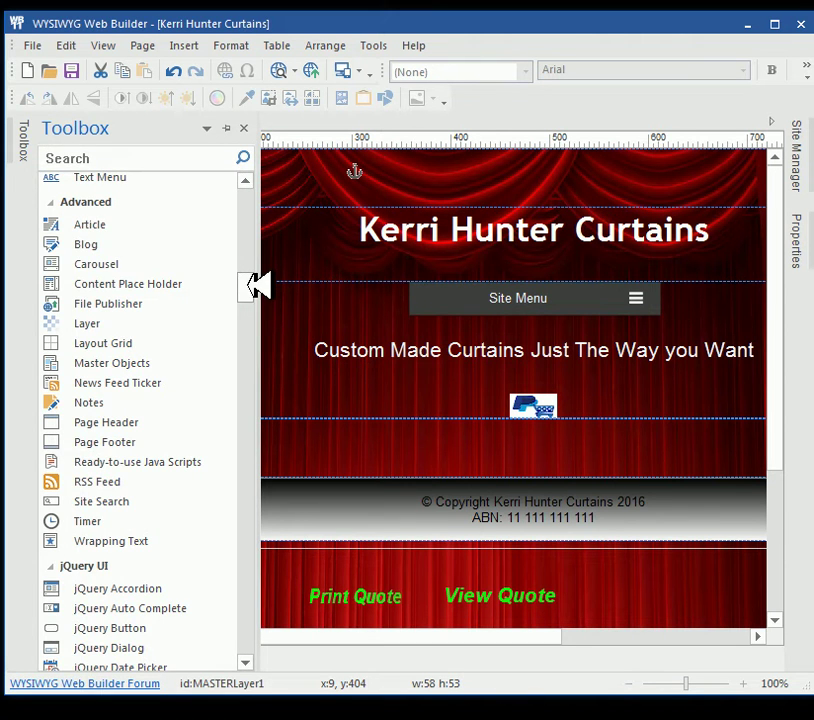
{"action": "left_click_drag", "start_coordinate": [255, 287], "coordinate": [249, 220]}
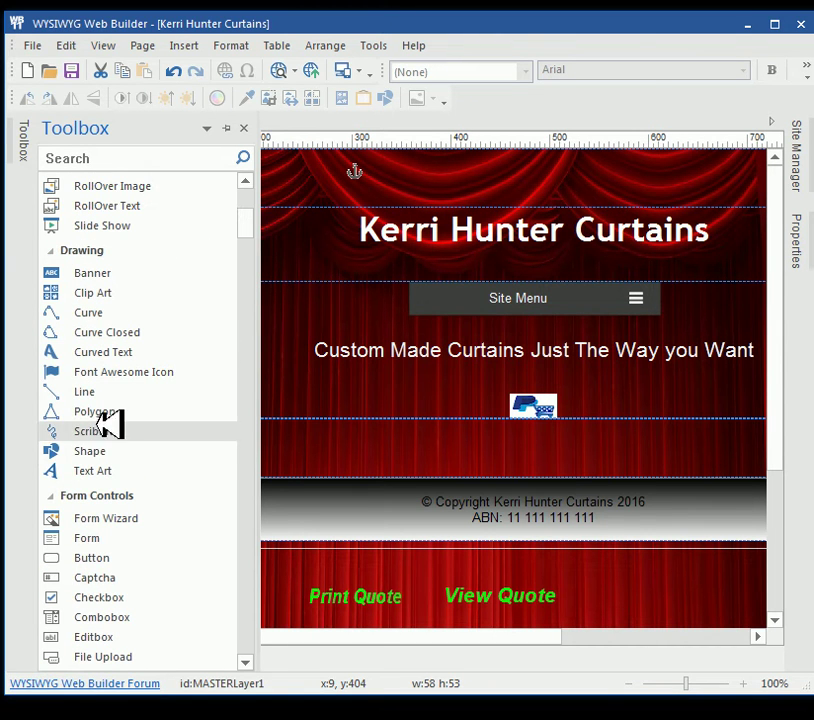
{"action": "left_click_drag", "start_coordinate": [100, 446], "coordinate": [300, 560]}
{"action": "double_click", "coordinate": [323, 574]}
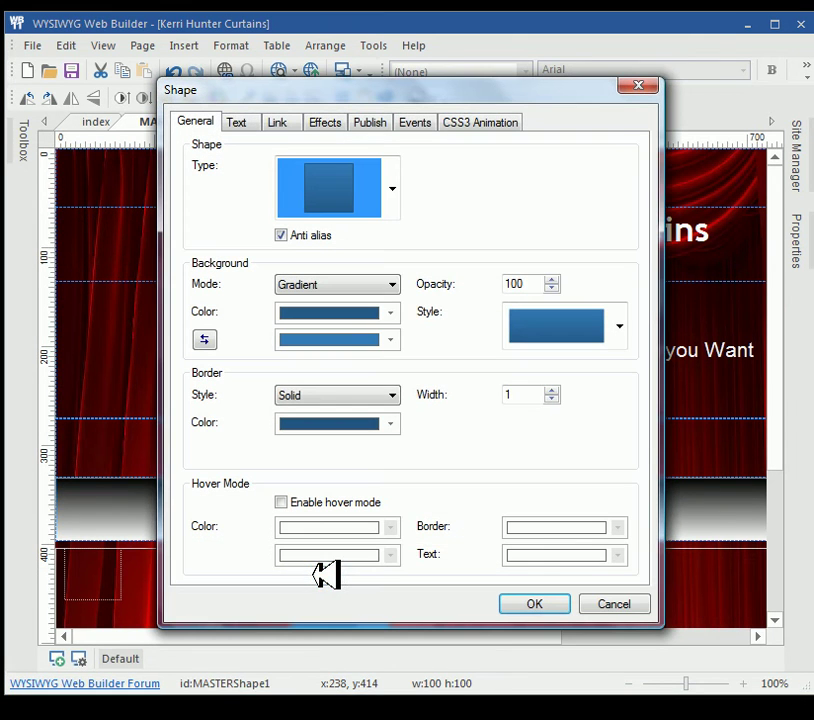
Make MASTERShape1 an up-pointing triangle with Transparent fill and a white outline of width 2.
{"action": "left_click", "coordinate": [395, 189]}
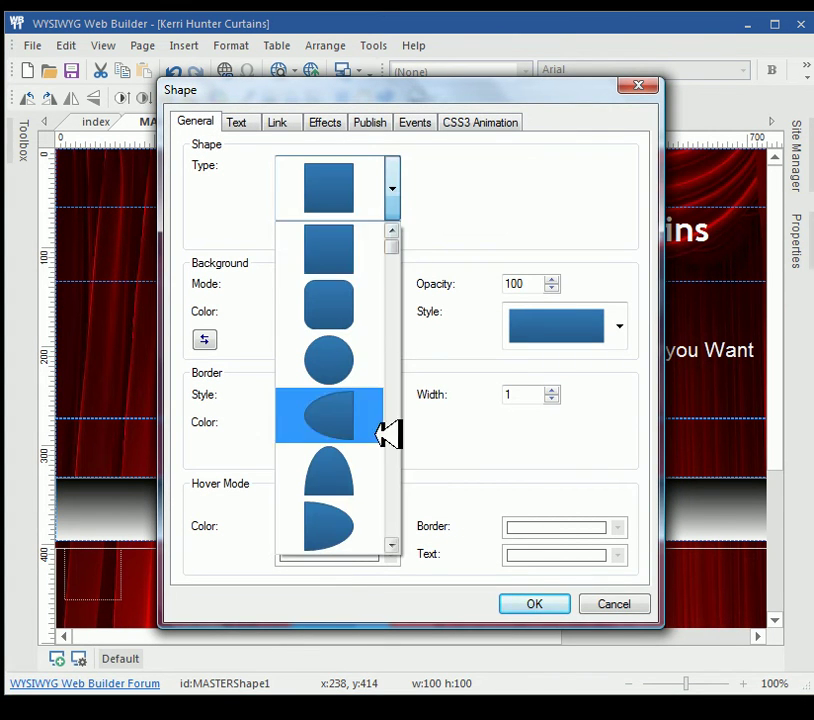
{"action": "scroll", "coordinate": [397, 540], "scroll_direction": "down", "scroll_amount": 6}
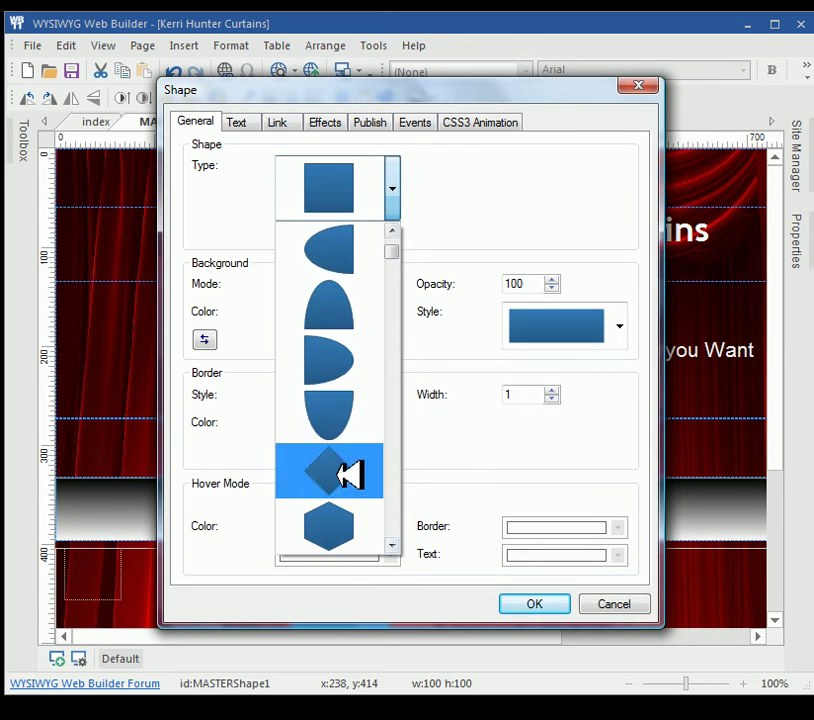
{"action": "scroll", "coordinate": [354, 469], "scroll_direction": "down", "scroll_amount": 2}
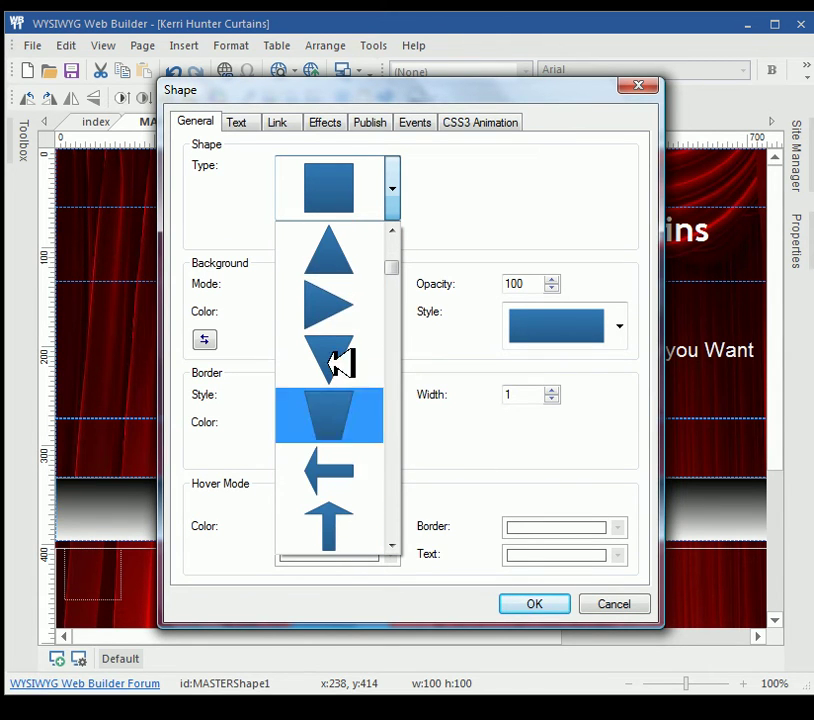
{"action": "left_click", "coordinate": [336, 269]}
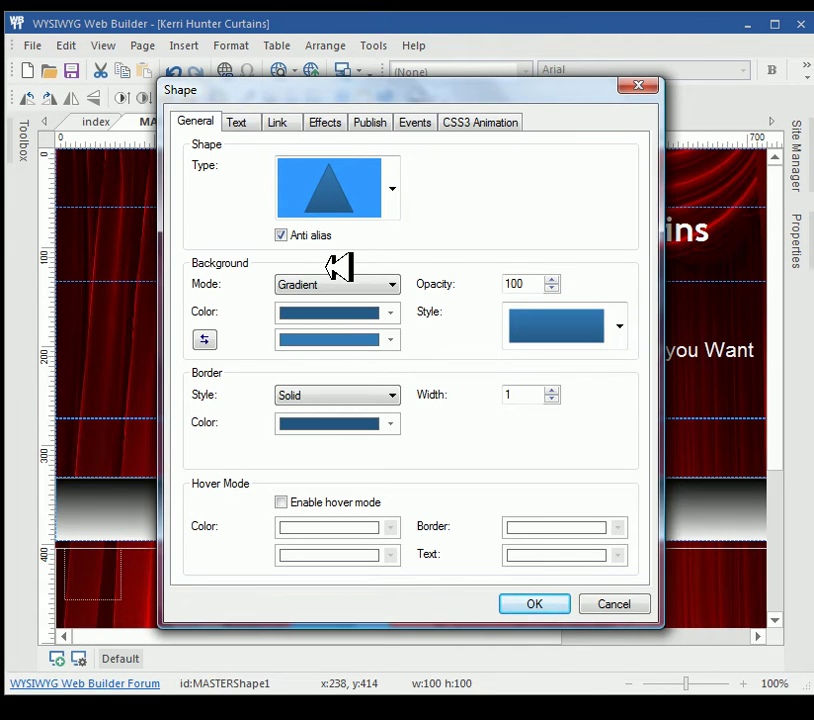
{"action": "left_click", "coordinate": [395, 284]}
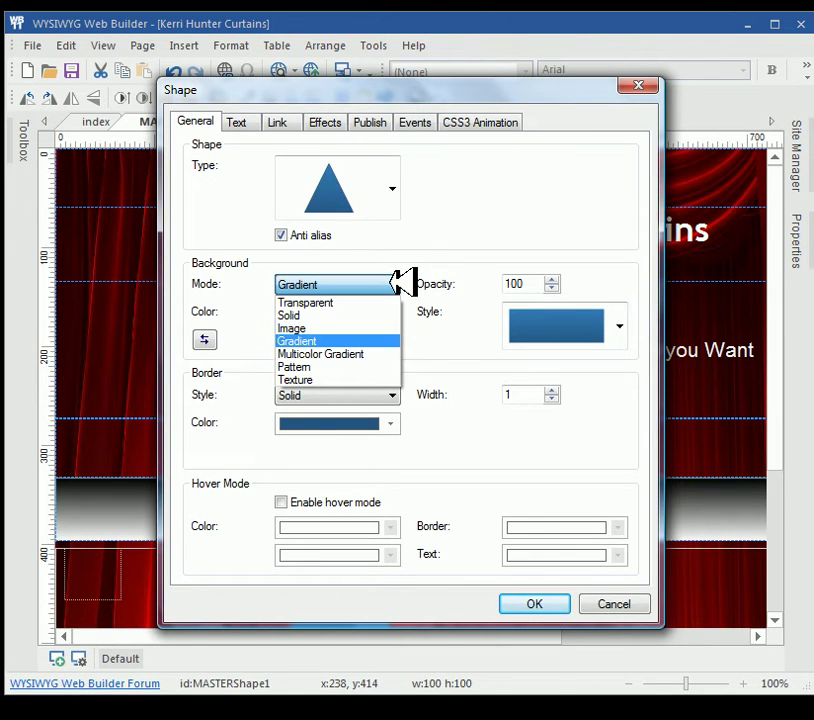
{"action": "left_click", "coordinate": [372, 300]}
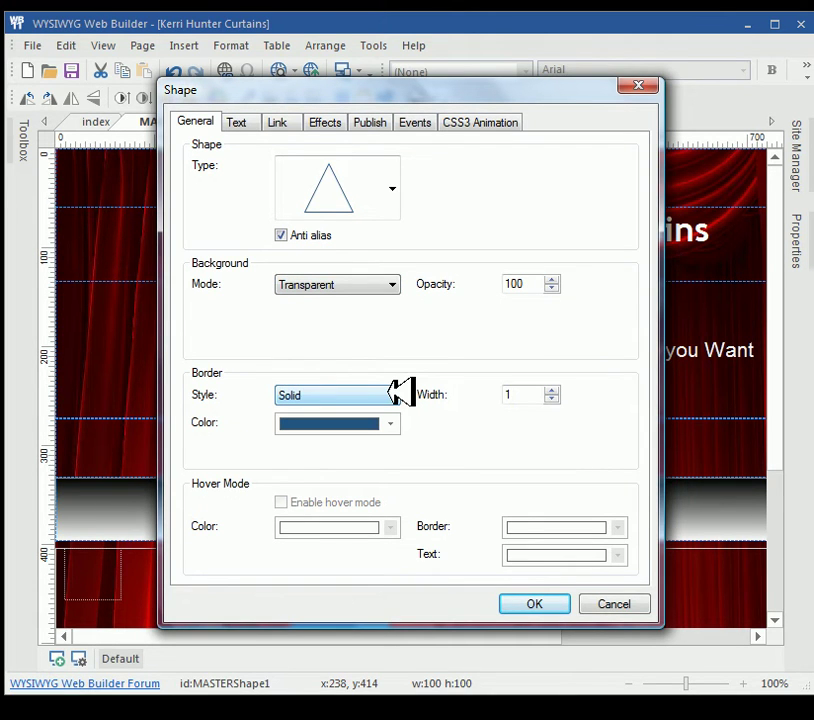
{"action": "left_click", "coordinate": [393, 423]}
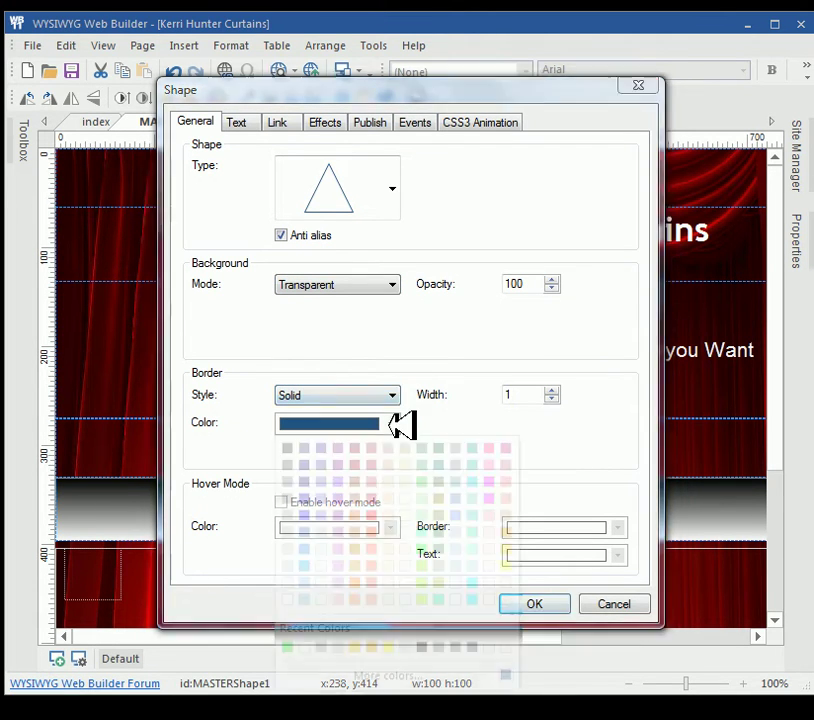
{"action": "left_click", "coordinate": [288, 597]}
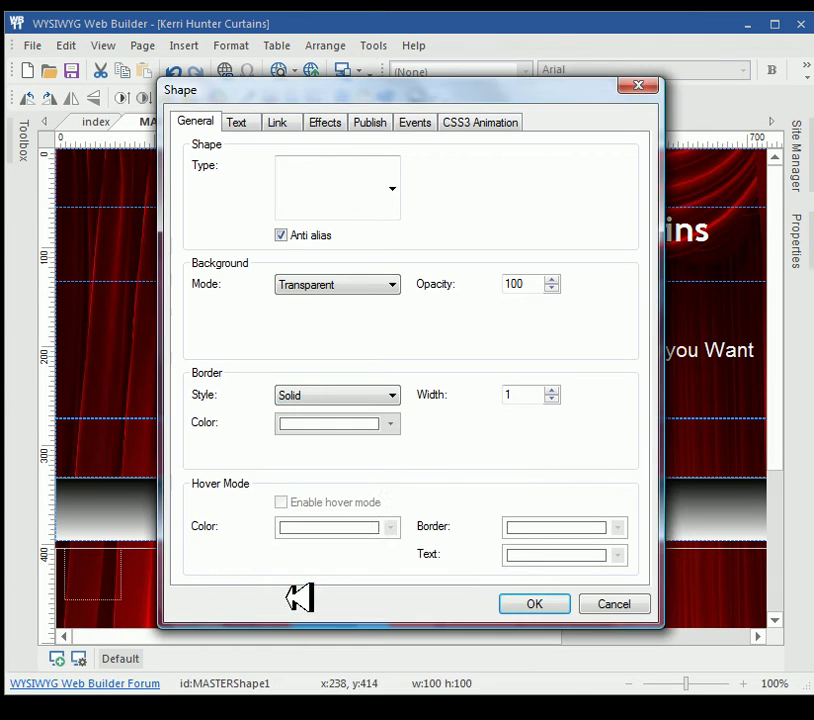
{"action": "left_click", "coordinate": [551, 390]}
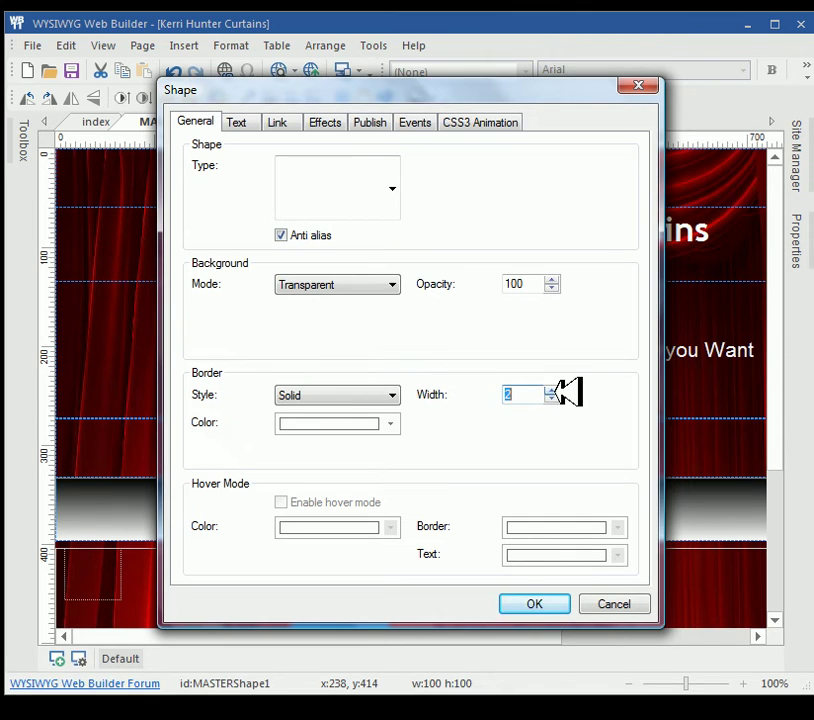
Link the triangle shape to the Top bookmark on the Link tab.
{"action": "left_click", "coordinate": [279, 122]}
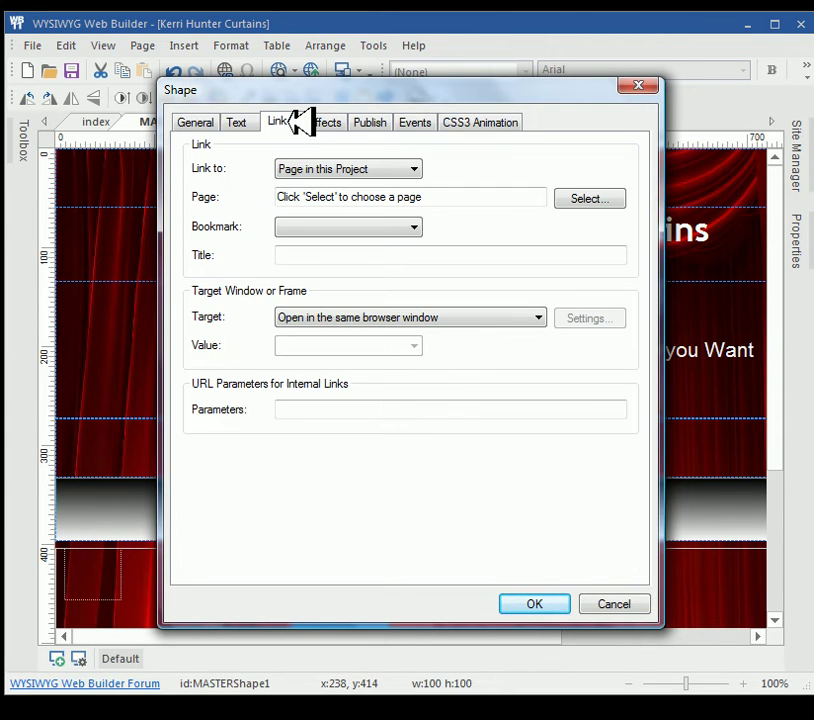
{"action": "left_click", "coordinate": [424, 228]}
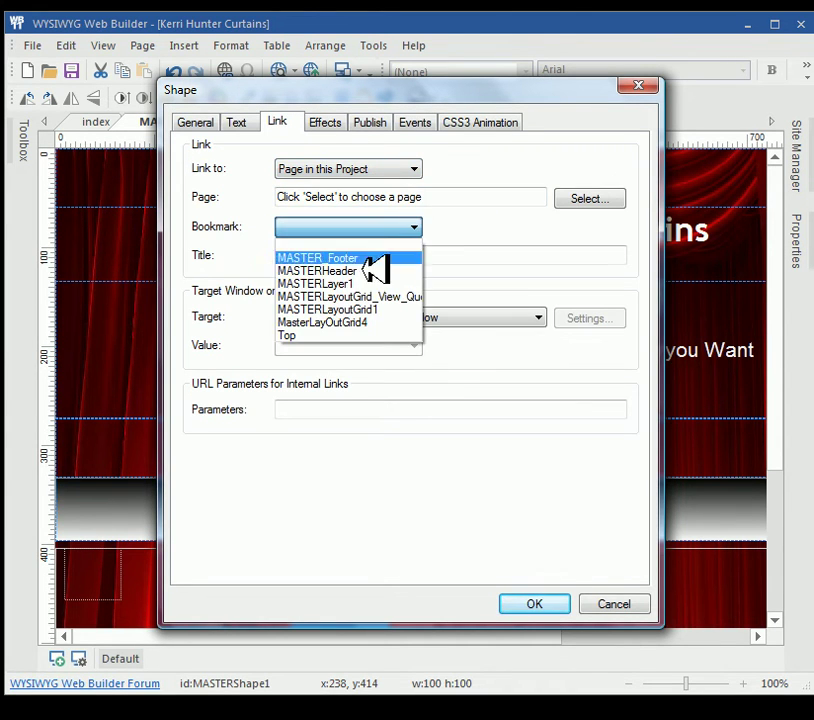
{"action": "left_click", "coordinate": [307, 334]}
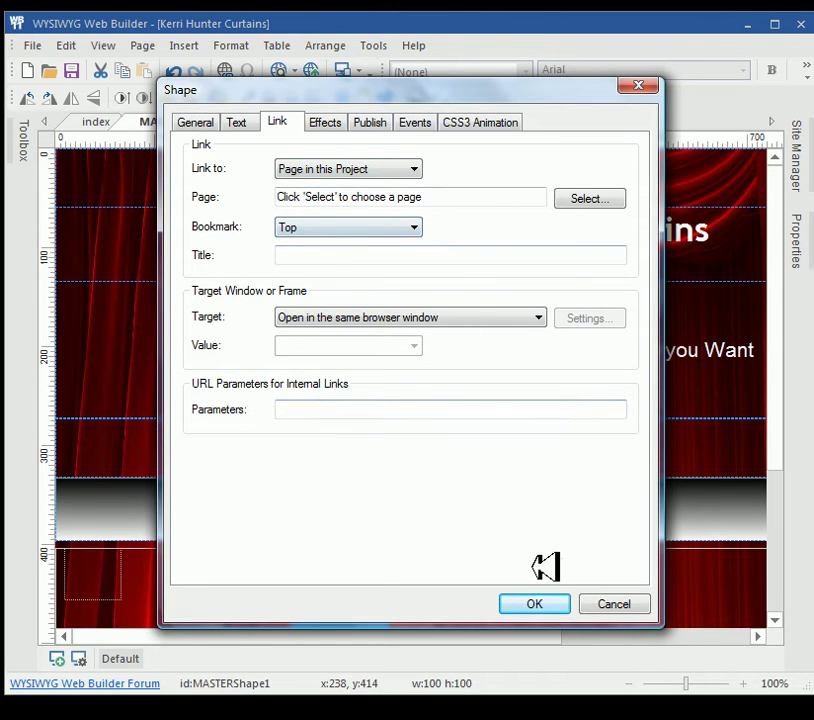
Apply the shape settings, then shrink the triangle to 33×24 at 22, 418 in the bottom-left strip.
{"action": "left_click", "coordinate": [537, 604]}
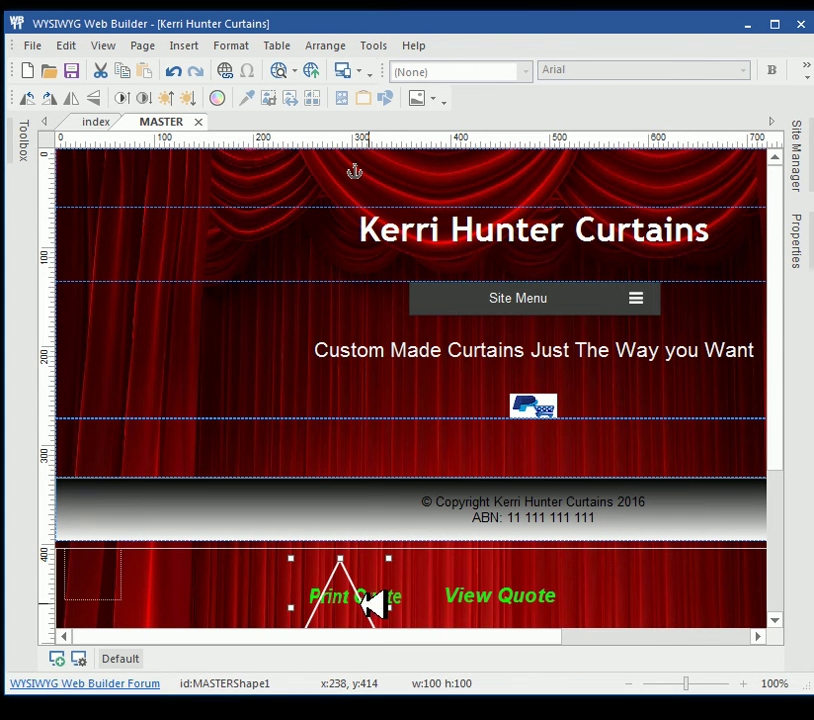
{"action": "left_click_drag", "start_coordinate": [344, 568], "coordinate": [535, 599]}
{"action": "key", "text": "ctrl+z"}
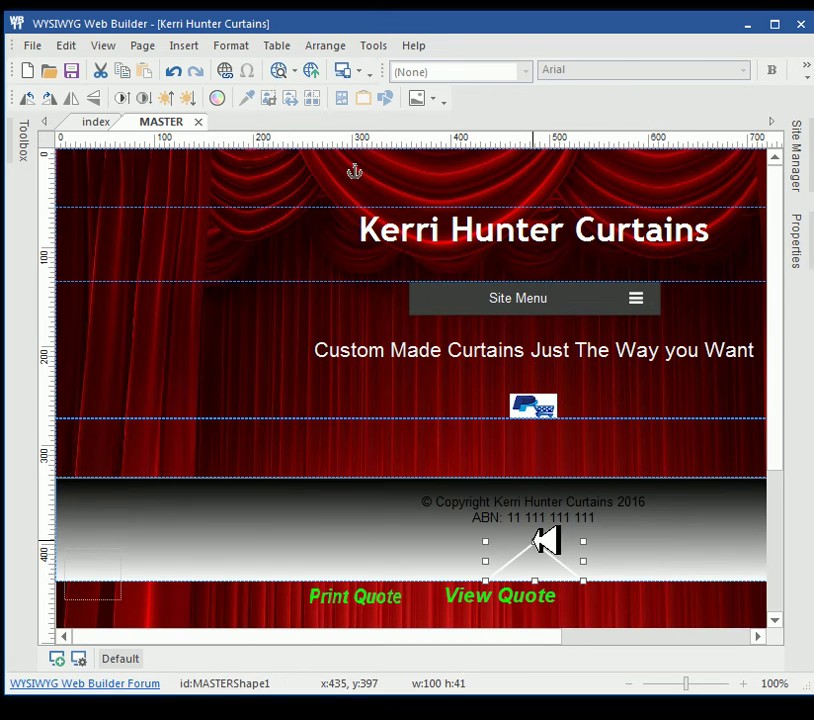
{"action": "left_click_drag", "start_coordinate": [546, 541], "coordinate": [120, 577]}
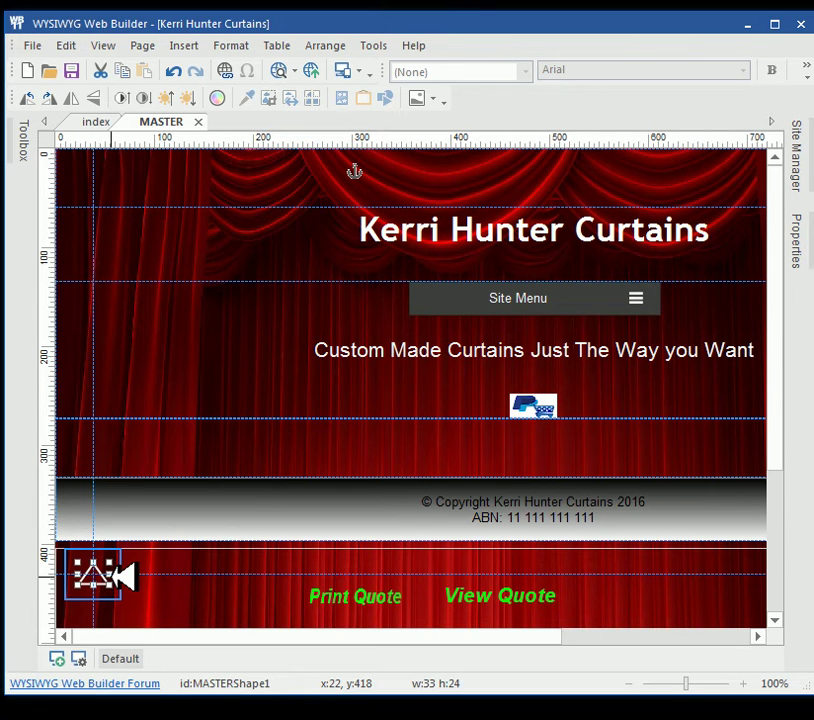
{"action": "left_click_drag", "start_coordinate": [120, 577], "coordinate": [93, 576]}
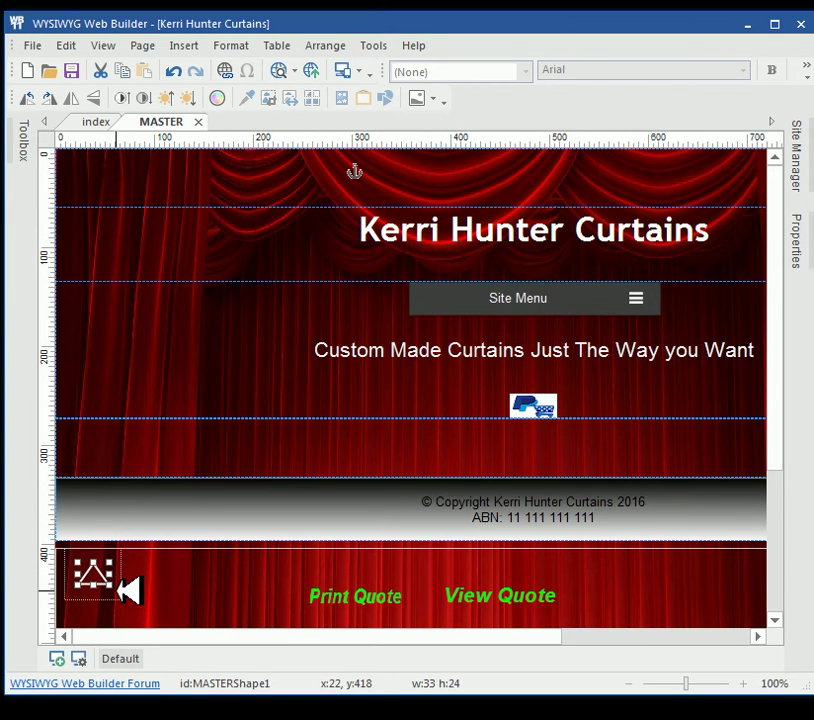
Make MASTERLayer1 a Sticky Layer with offsets 10 and 10, delay 0 and Center alignment.
{"action": "double_click", "coordinate": [118, 589]}
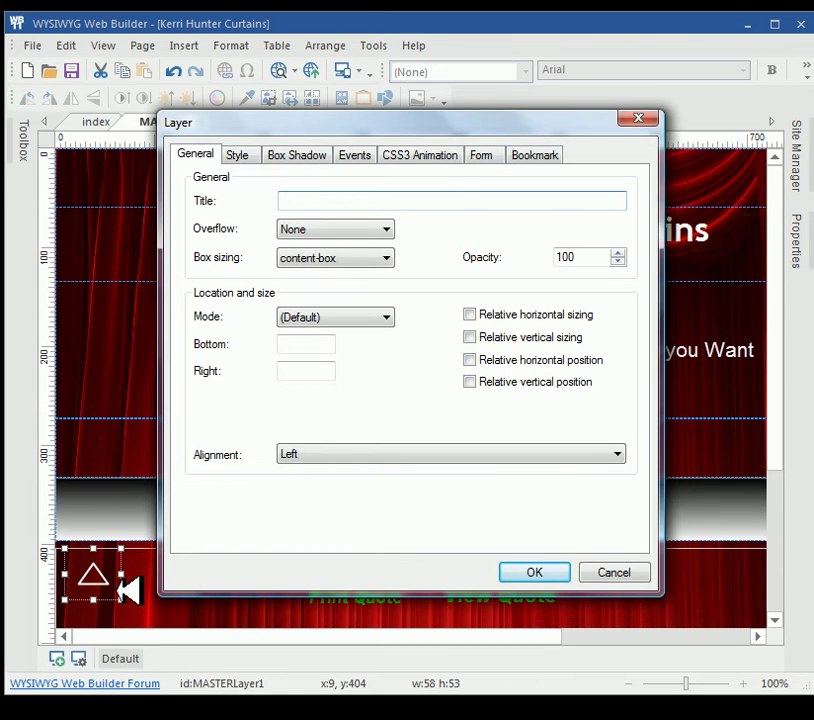
{"action": "left_click", "coordinate": [386, 317]}
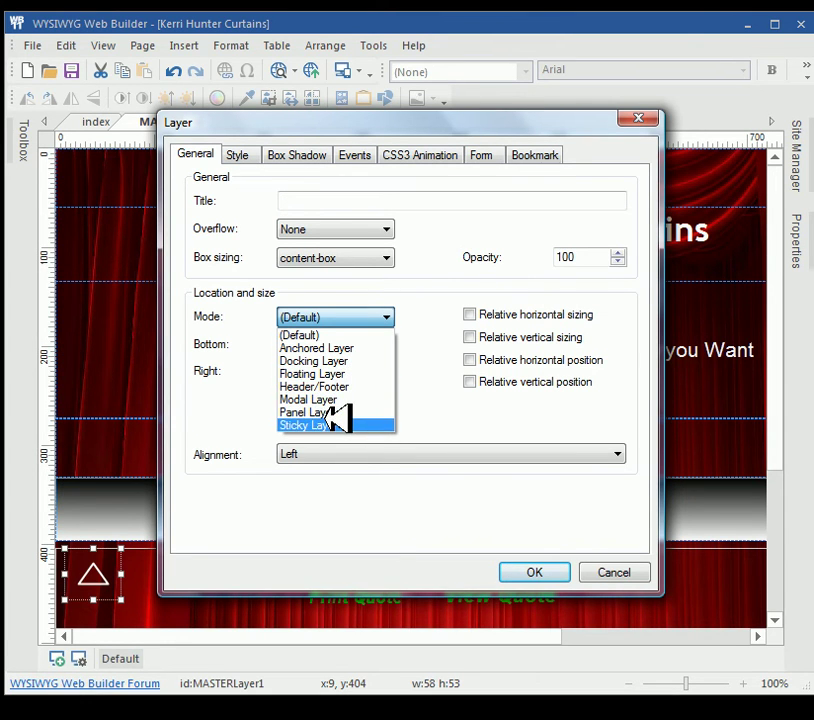
{"action": "left_click", "coordinate": [336, 423]}
{"action": "left_click_drag", "start_coordinate": [312, 372], "coordinate": [268, 379]}
{"action": "type", "text": "10"}
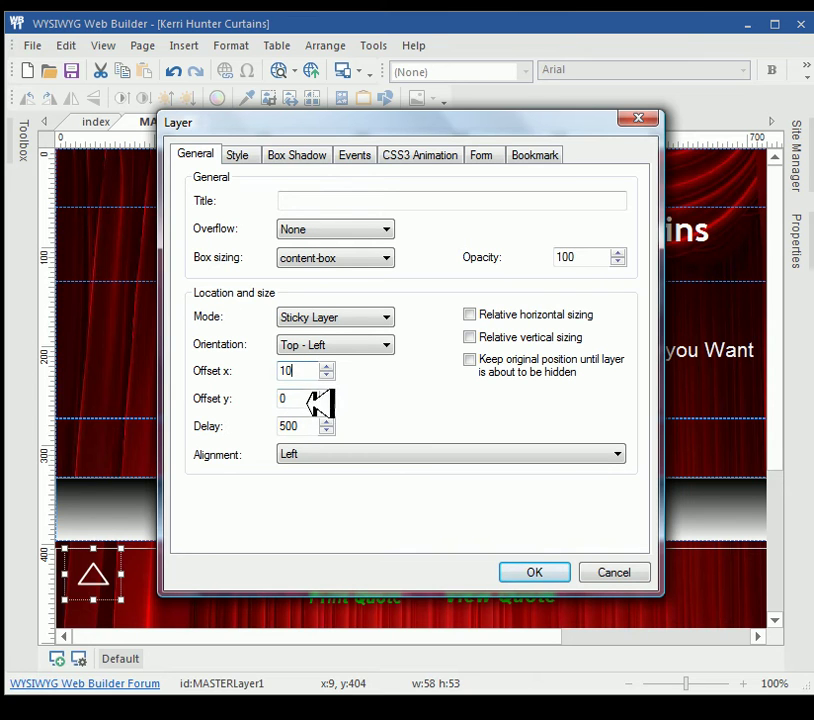
{"action": "left_click_drag", "start_coordinate": [318, 400], "coordinate": [250, 415]}
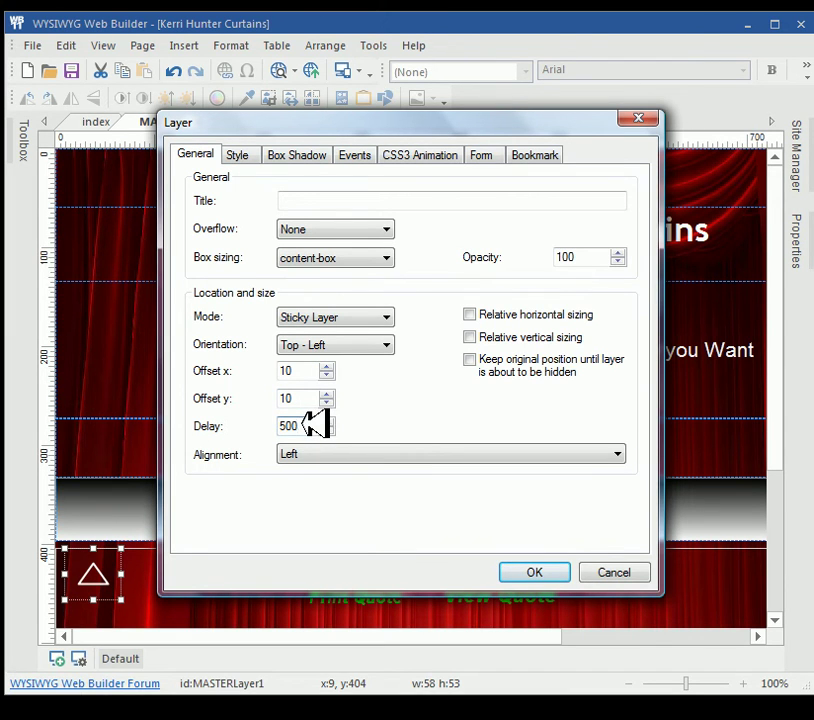
{"action": "left_click_drag", "start_coordinate": [305, 425], "coordinate": [262, 436]}
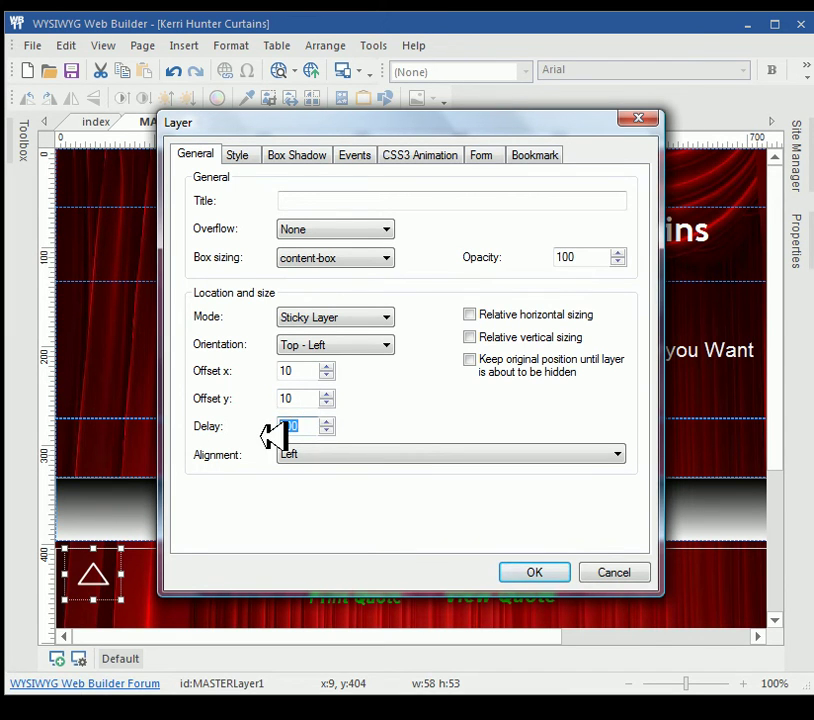
{"action": "type", "text": "0"}
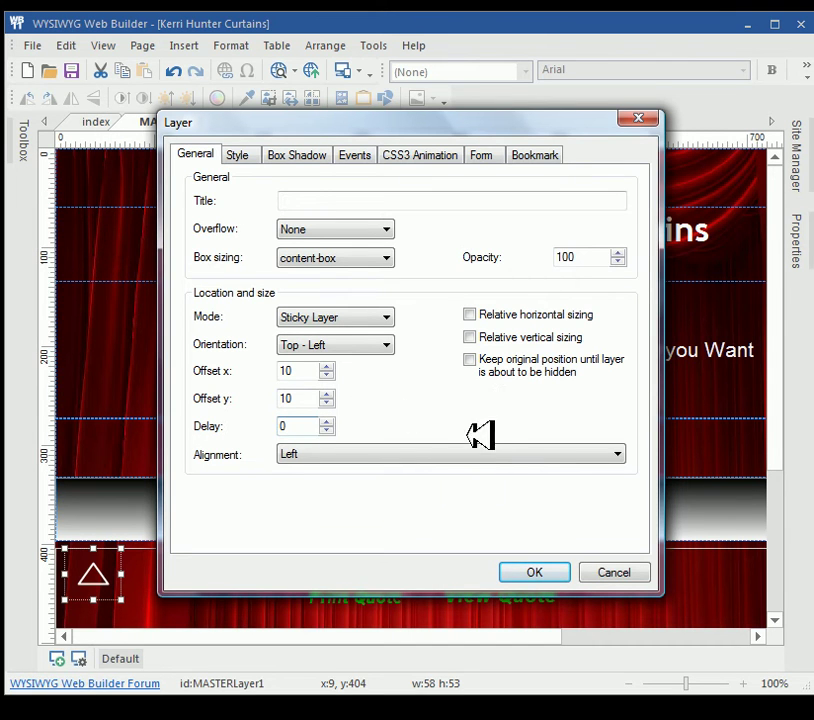
{"action": "left_click", "coordinate": [505, 453]}
{"action": "left_click", "coordinate": [440, 484]}
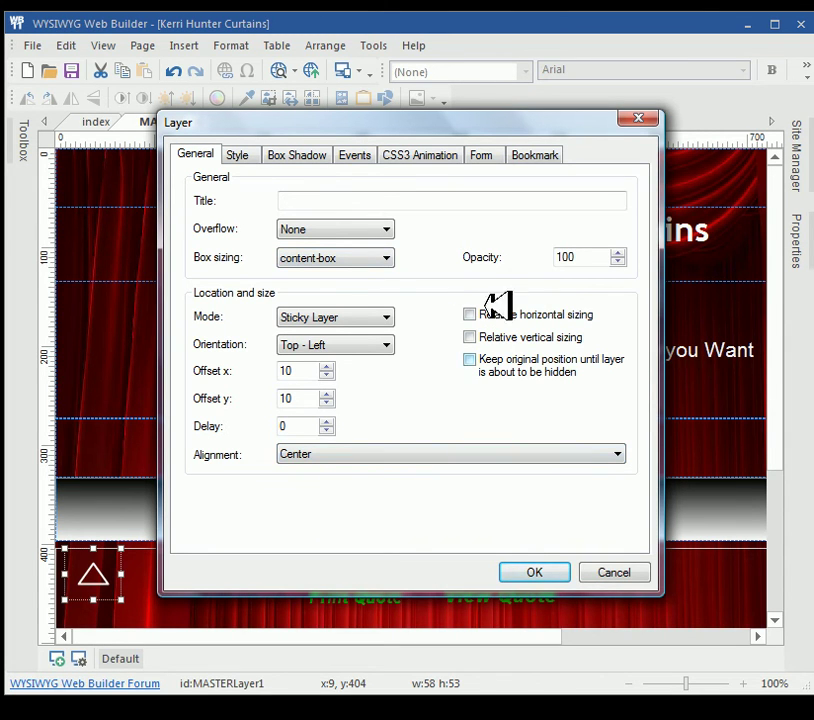
{"action": "left_click", "coordinate": [532, 575]}
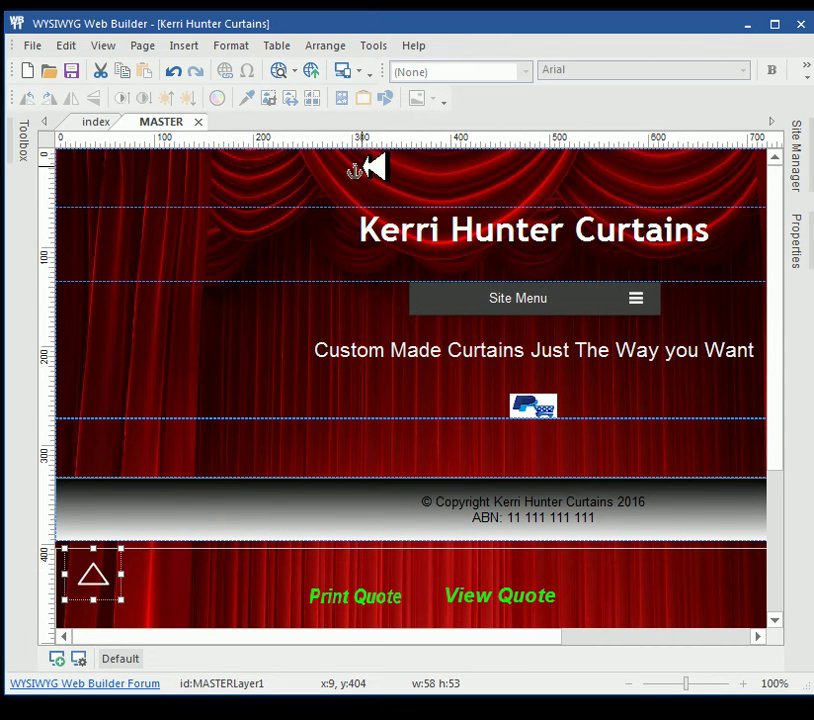
Reposition the Top anchor at the page top and nudge the triangle layer onto the curtain band.
{"action": "mouse_move", "coordinate": [368, 167]}
{"action": "left_mouse_down"}
{"action": "mouse_move", "coordinate": [276, 174]}
{"action": "mouse_move", "coordinate": [355, 165]}
{"action": "left_mouse_up"}
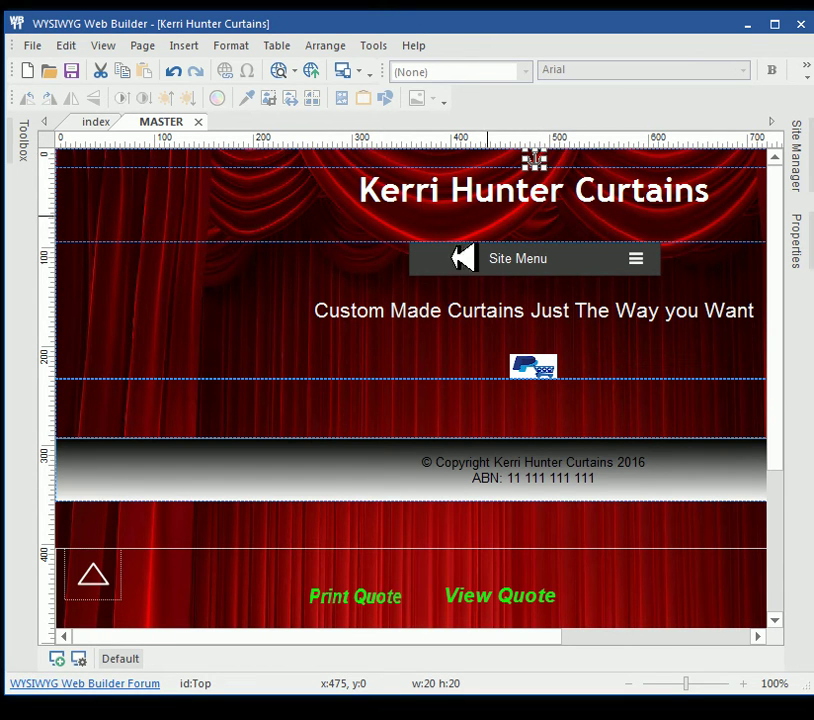
{"action": "left_click", "coordinate": [116, 560]}
{"action": "left_click_drag", "start_coordinate": [116, 557], "coordinate": [97, 553]}
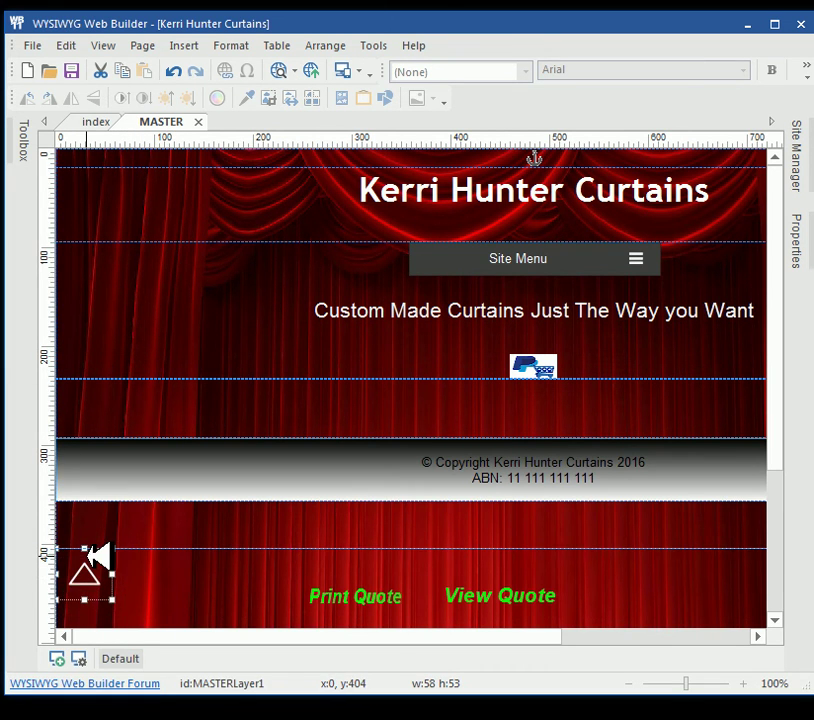
{"action": "mouse_move", "coordinate": [97, 553]}
{"action": "left_mouse_down"}
{"action": "mouse_move", "coordinate": [80, 391]}
{"action": "mouse_move", "coordinate": [84, 402]}
{"action": "mouse_move", "coordinate": [114, 387]}
{"action": "mouse_move", "coordinate": [107, 560]}
{"action": "left_mouse_up"}
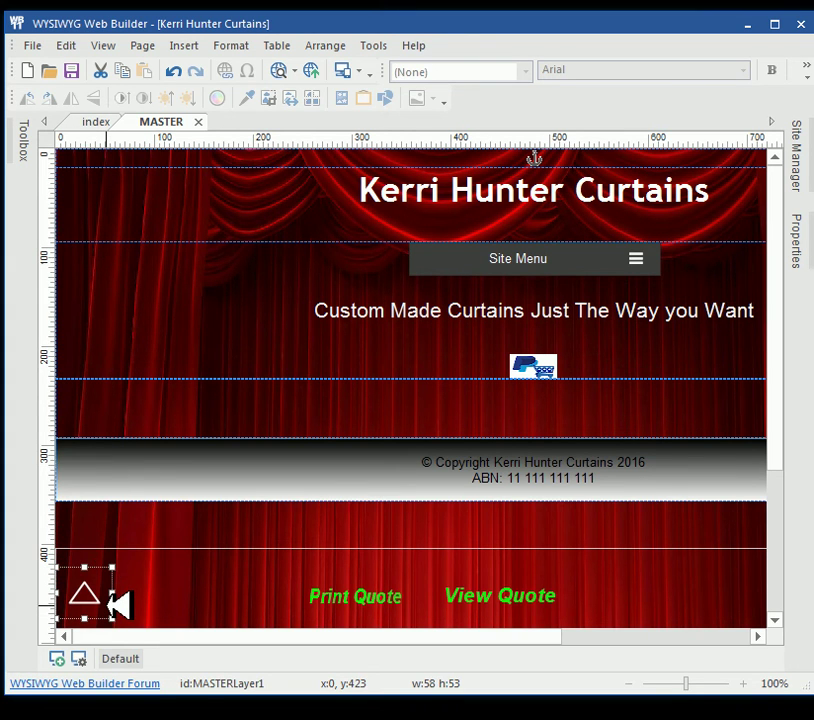
Settle the triangle layer at the bottom-left (0, 423), then switch to the index page.
{"action": "left_click_drag", "start_coordinate": [118, 604], "coordinate": [690, 528]}
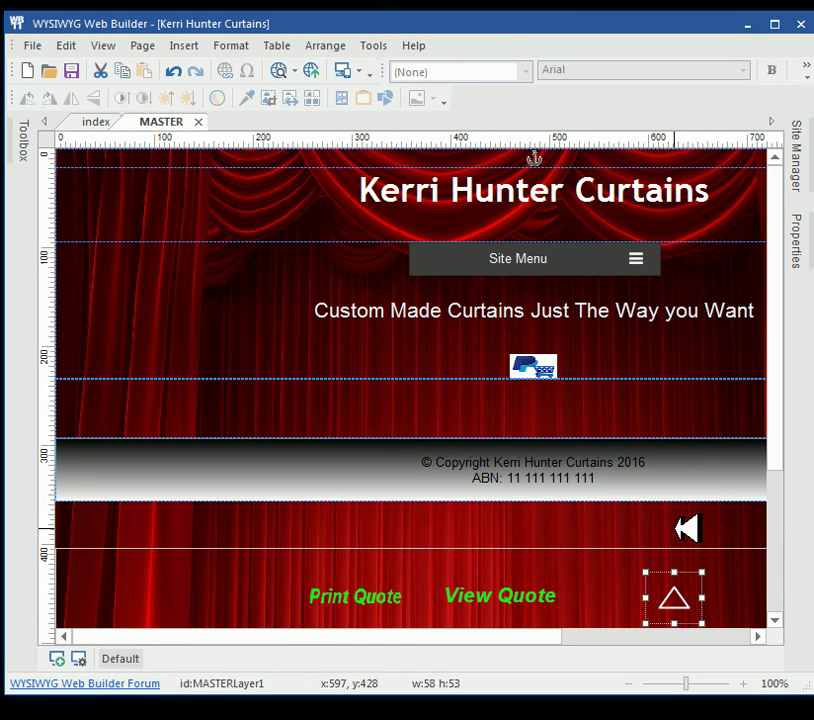
{"action": "left_click_drag", "start_coordinate": [538, 634], "coordinate": [667, 633]}
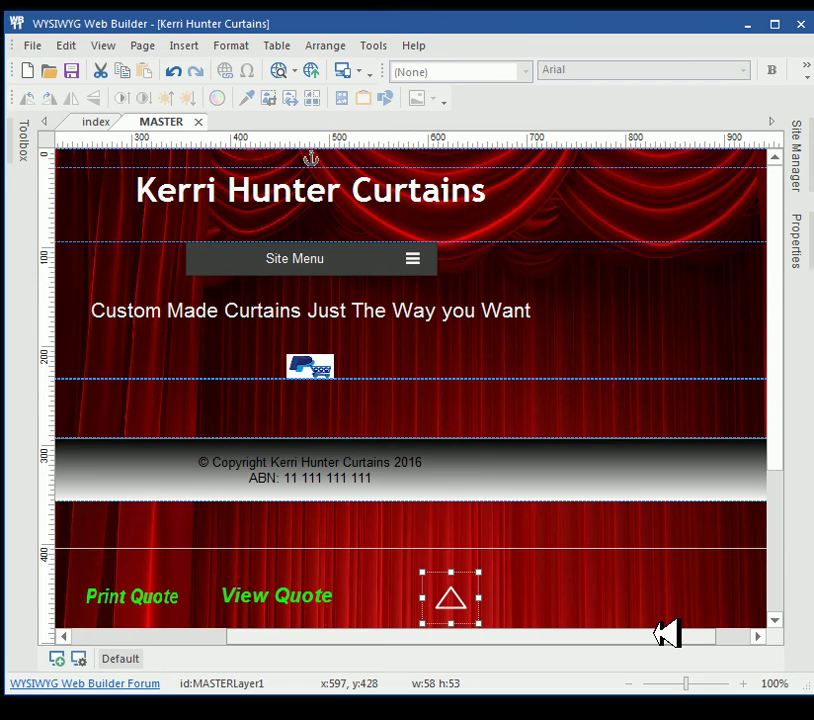
{"action": "left_click_drag", "start_coordinate": [667, 634], "coordinate": [515, 636]}
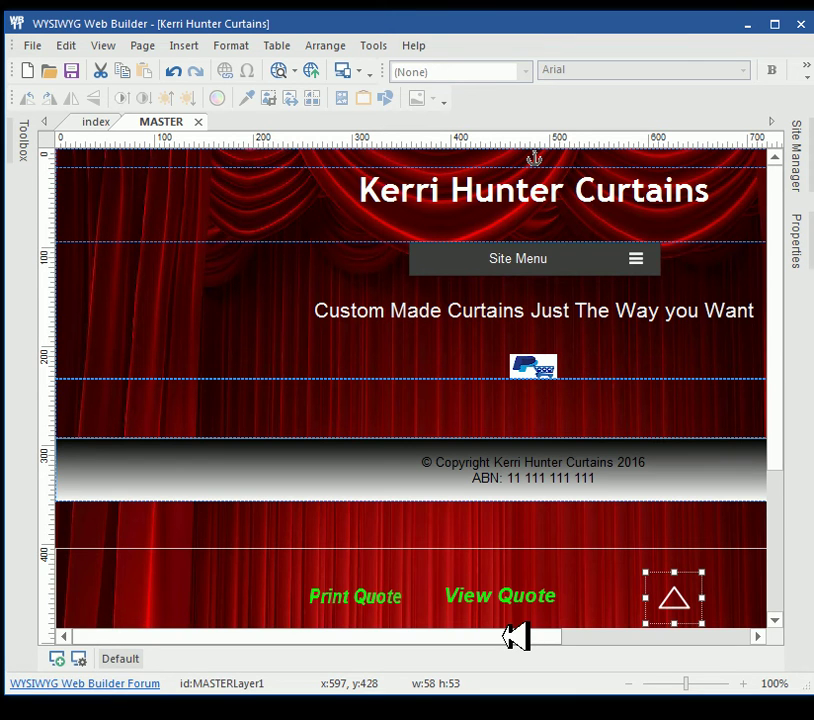
{"action": "left_click_drag", "start_coordinate": [655, 580], "coordinate": [68, 594]}
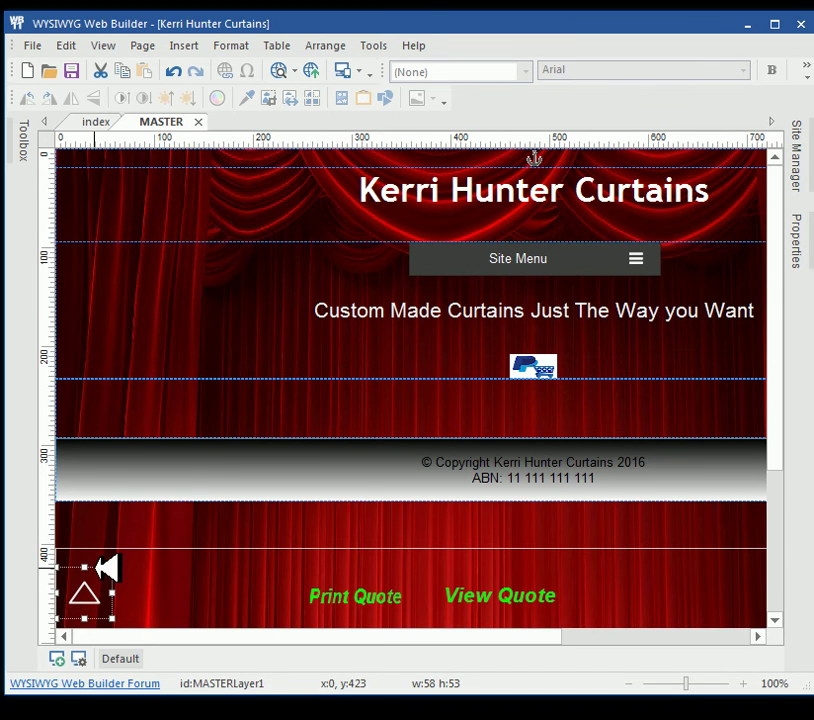
{"action": "left_click", "coordinate": [103, 121]}
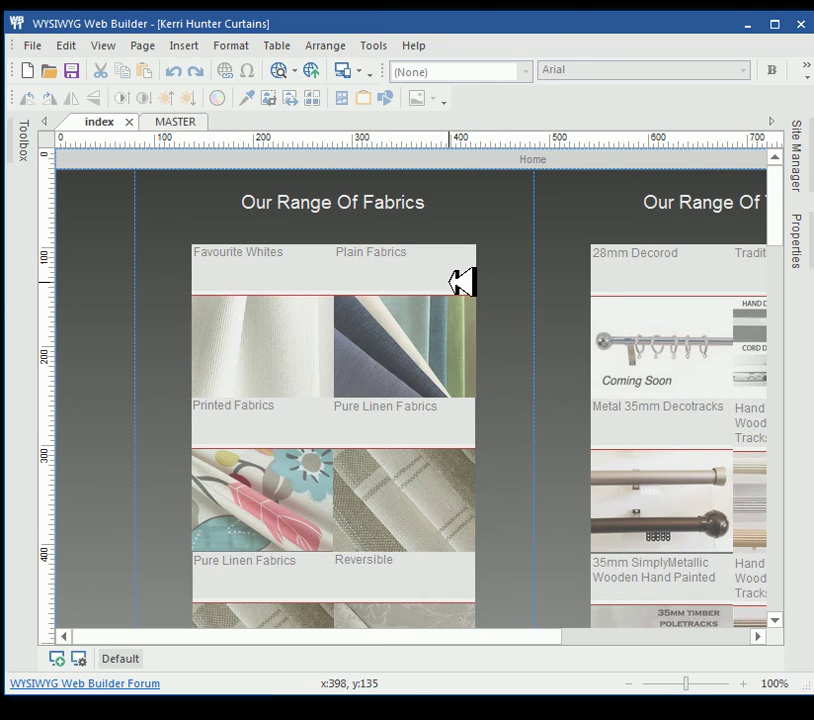
Build an F5 browser preview, leave Firefox, and return to the MASTER page.
{"action": "key", "text": "F5"}
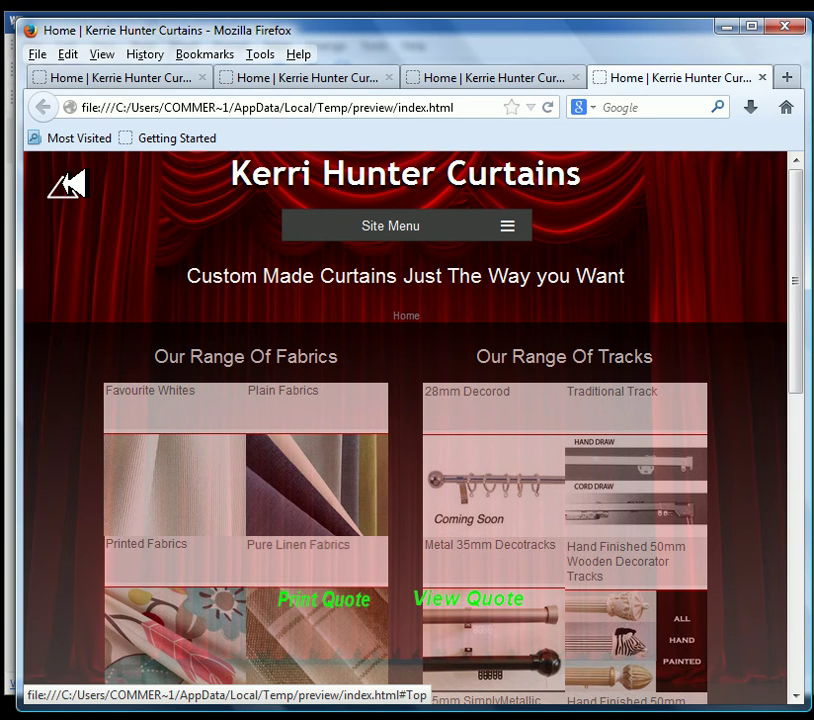
{"action": "key", "text": "alt+Tab"}
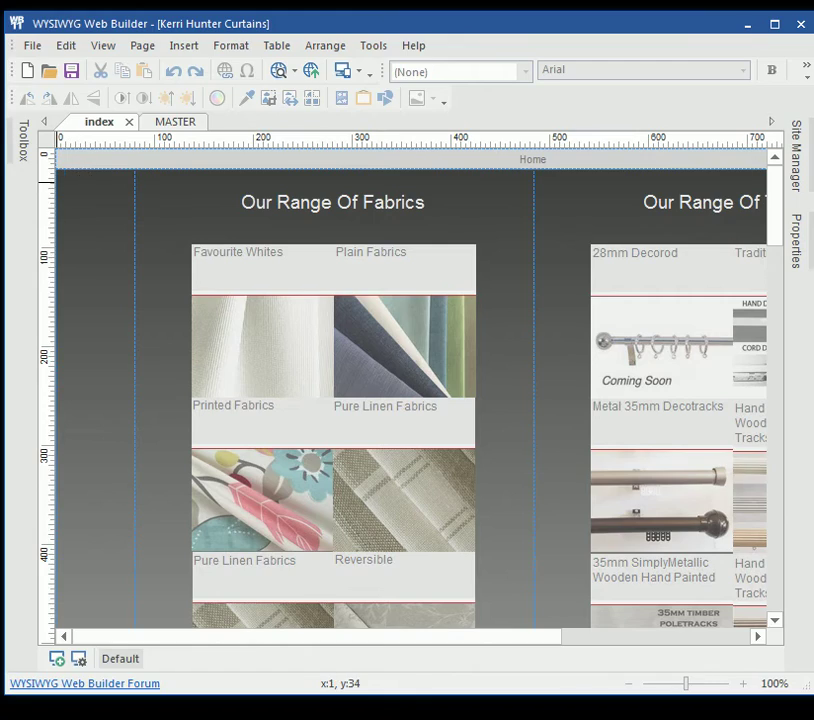
{"action": "left_click", "coordinate": [183, 126]}
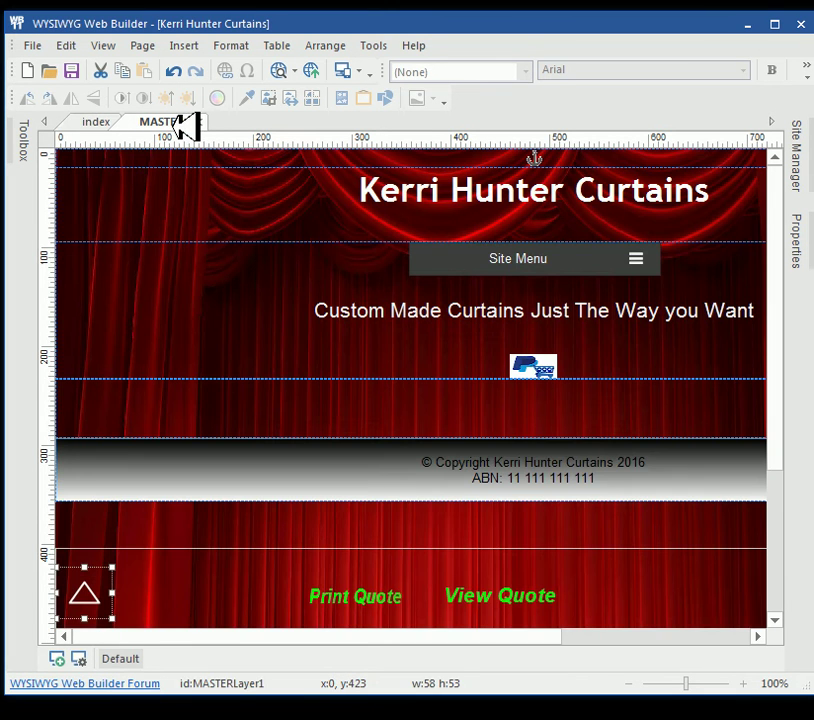
Change MASTERLayer1's sticky orientation to Bottom - Right.
{"action": "double_click", "coordinate": [113, 578]}
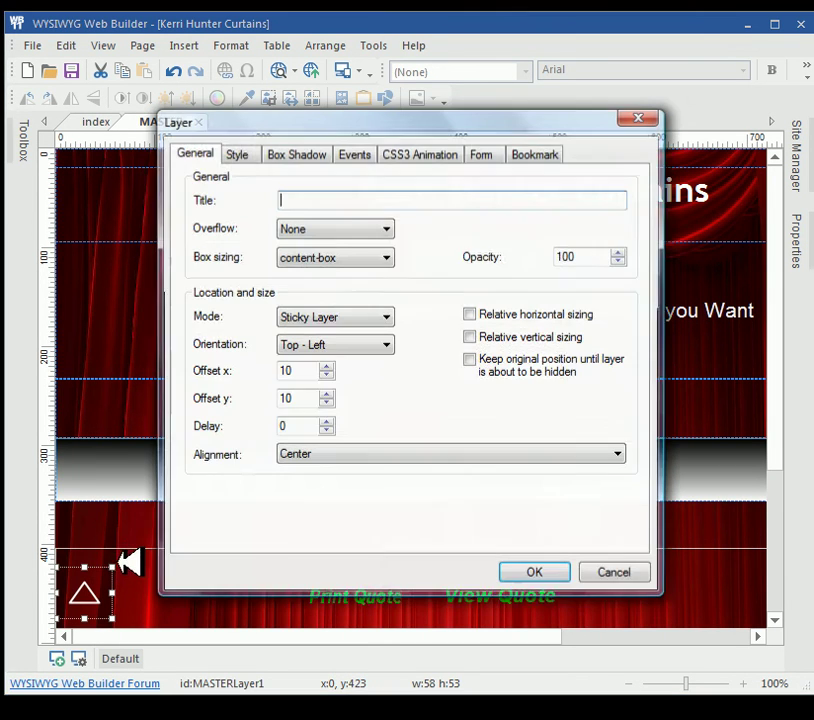
{"action": "left_click", "coordinate": [372, 347]}
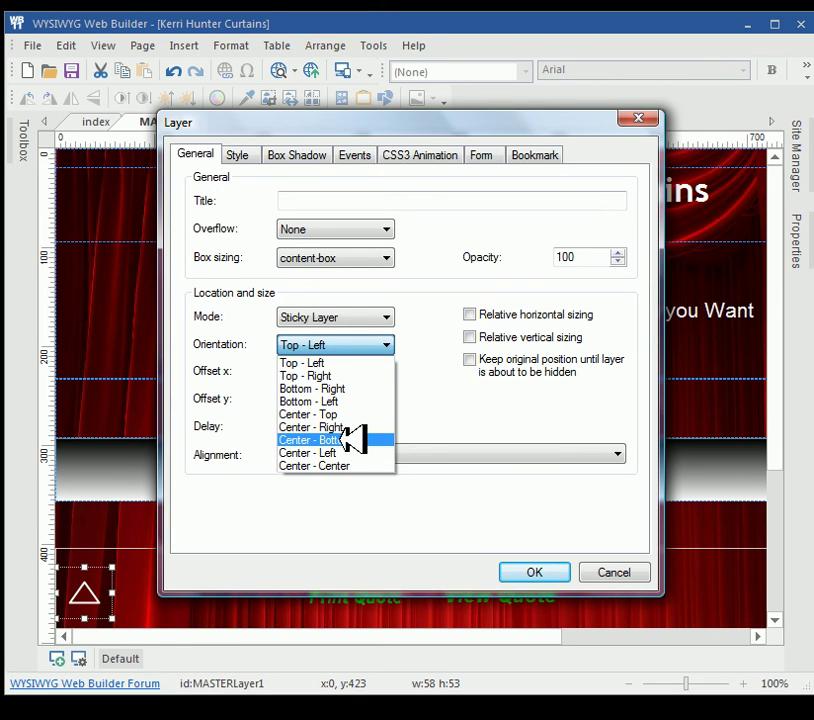
{"action": "left_click", "coordinate": [343, 388]}
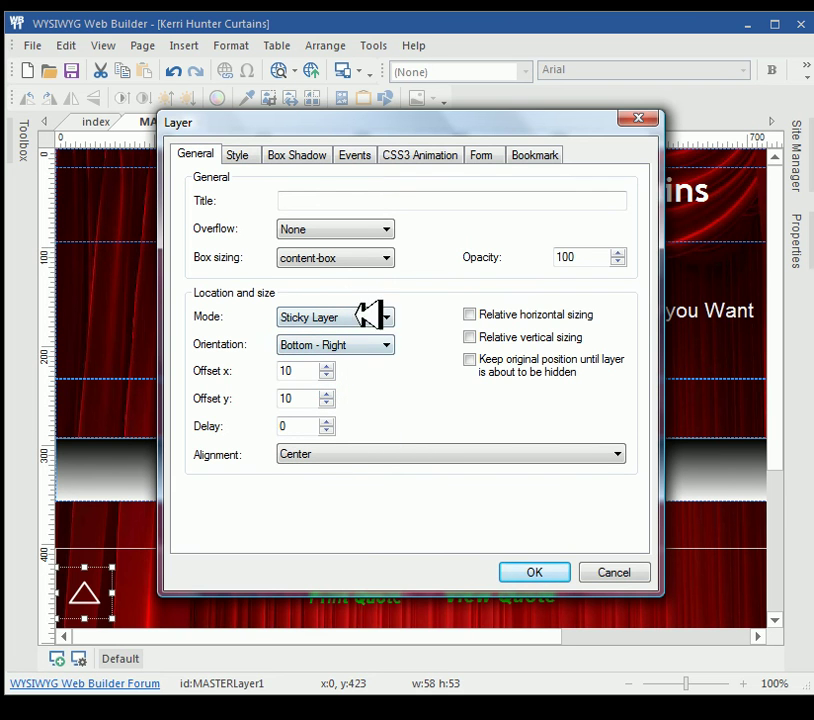
{"action": "left_click", "coordinate": [541, 571]}
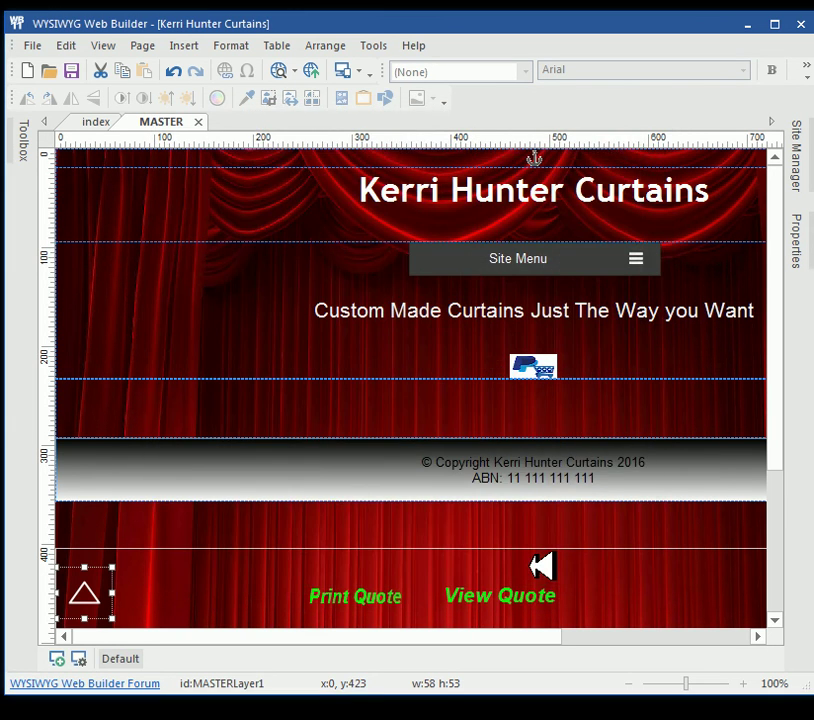
Preview the index page, scroll down, confirm the triangle jumps to #Top, then minimise Firefox.
{"action": "left_click", "coordinate": [103, 121]}
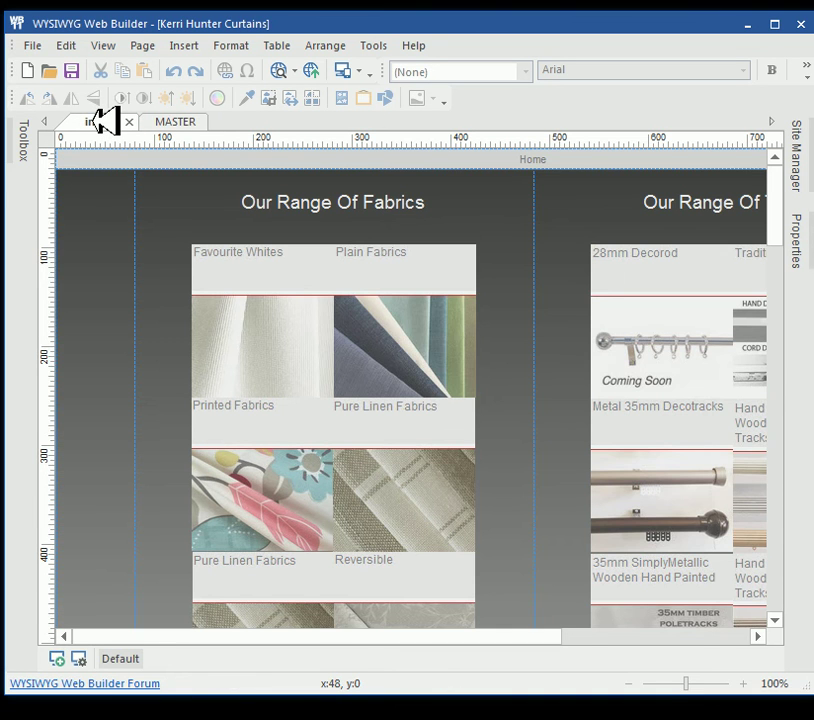
{"action": "key", "text": "F5"}
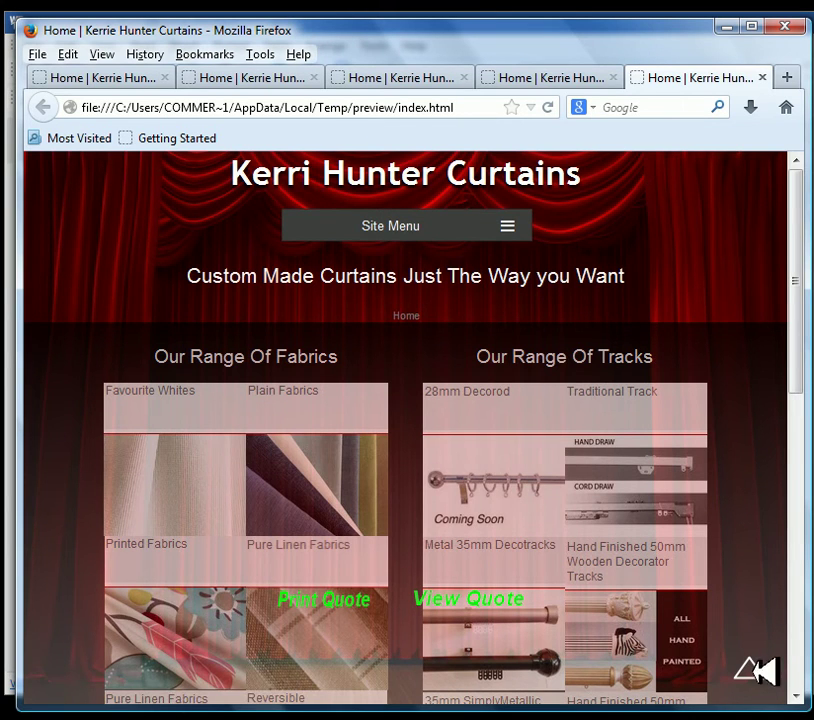
{"action": "left_click_drag", "start_coordinate": [798, 338], "coordinate": [808, 515]}
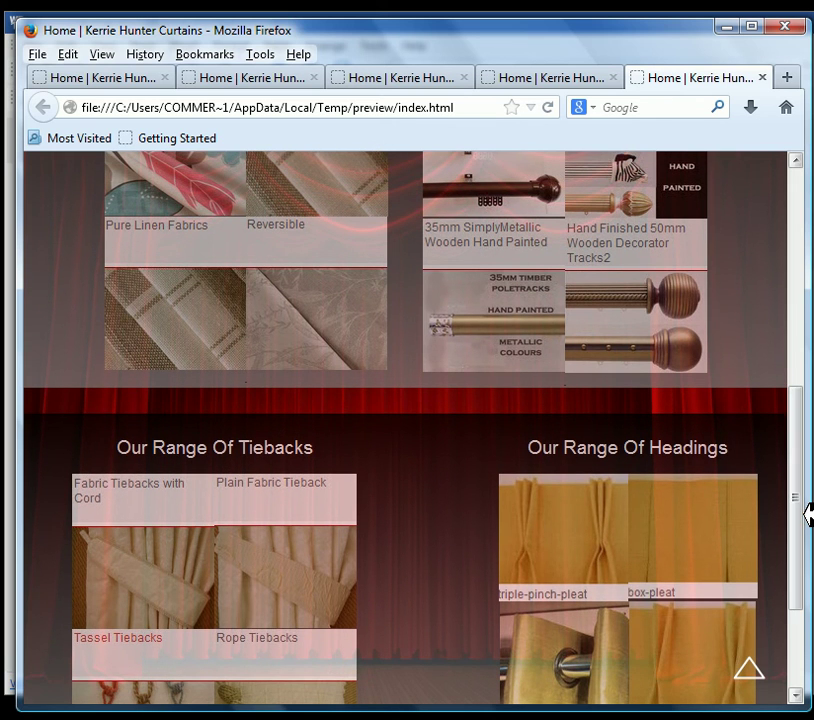
{"action": "left_click", "coordinate": [766, 668]}
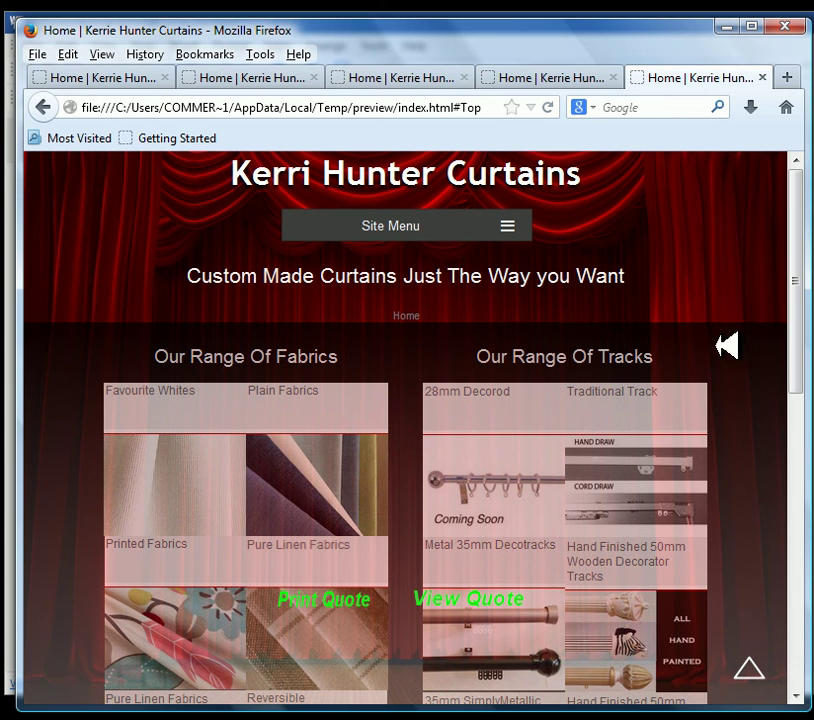
{"action": "left_click", "coordinate": [724, 24]}
Open Favourite_Whites from the Fabrics group, preview it, and test the triangle back-to-top button.
{"action": "mouse_move", "coordinate": [808, 160]}
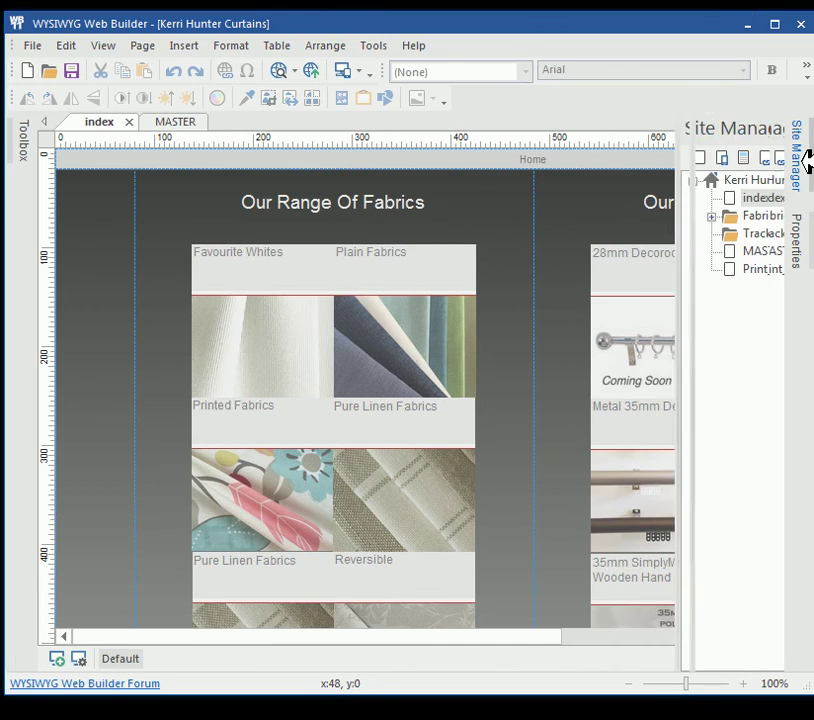
{"action": "left_click", "coordinate": [637, 216]}
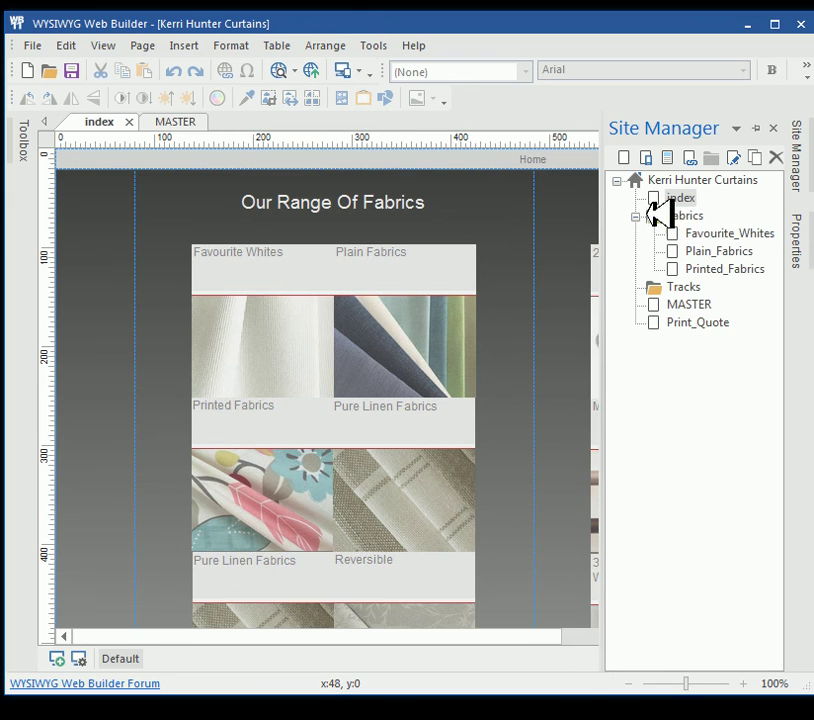
{"action": "double_click", "coordinate": [738, 232]}
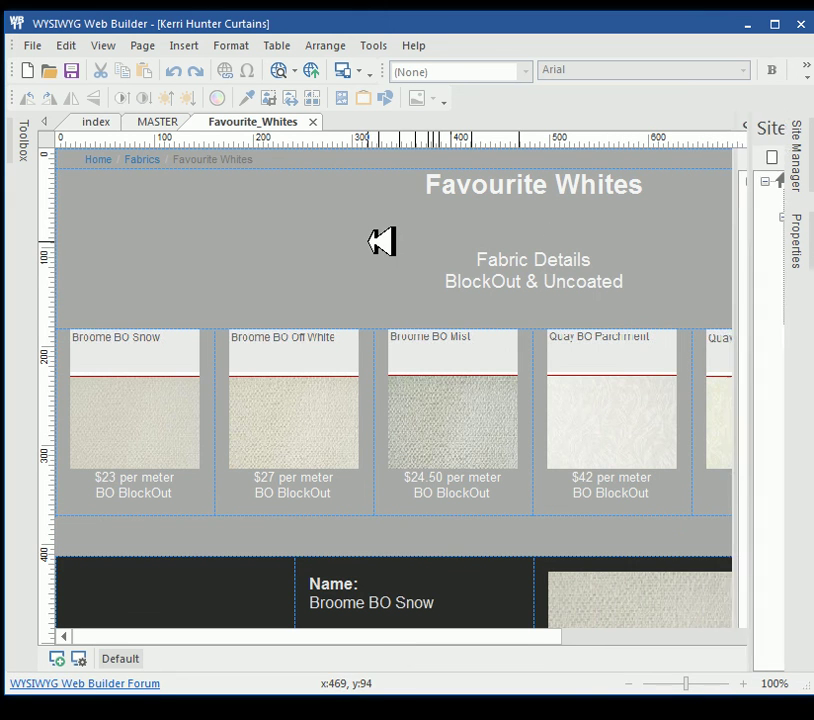
{"action": "key", "text": "F5"}
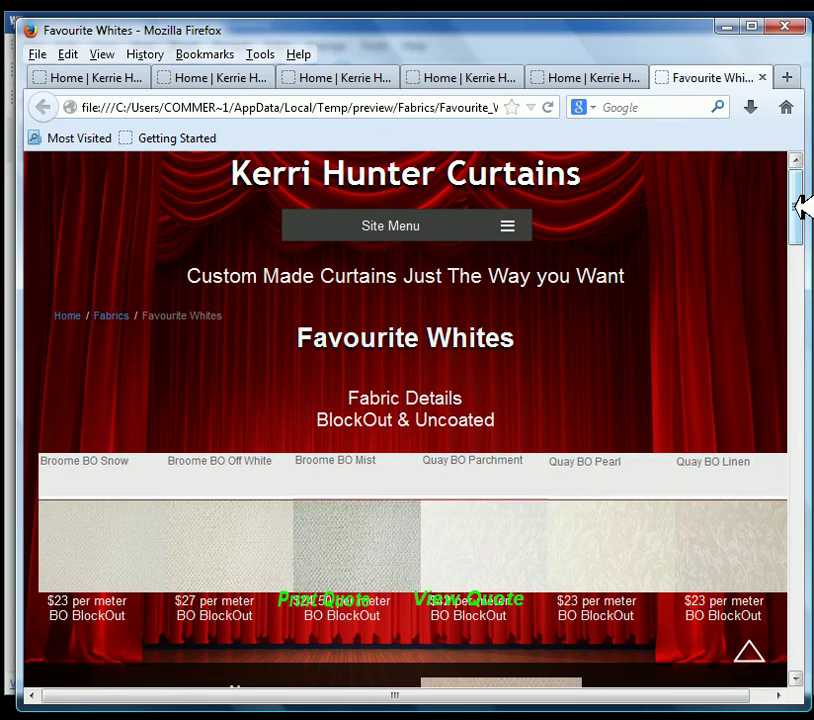
{"action": "left_click_drag", "start_coordinate": [801, 205], "coordinate": [795, 309]}
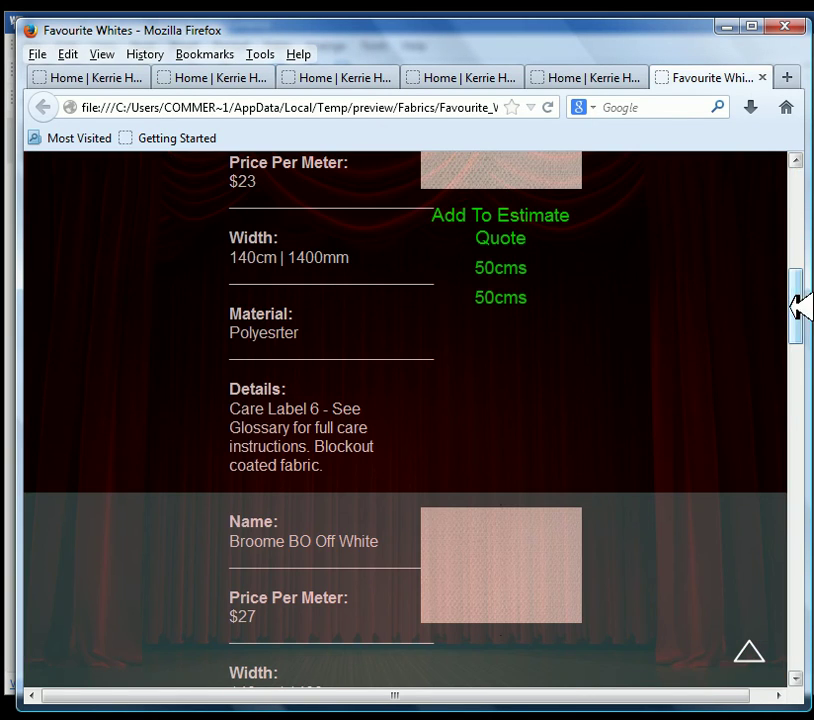
{"action": "left_click", "coordinate": [760, 642]}
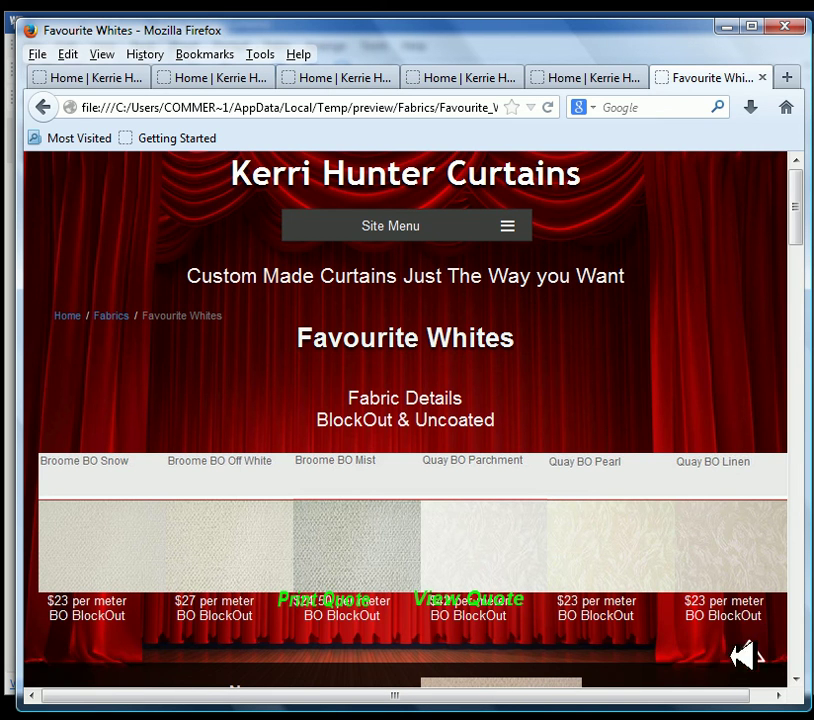
Narrow Firefox to mobile width, where View Quote overflows the window.
{"action": "left_click_drag", "start_coordinate": [810, 352], "coordinate": [437, 442]}
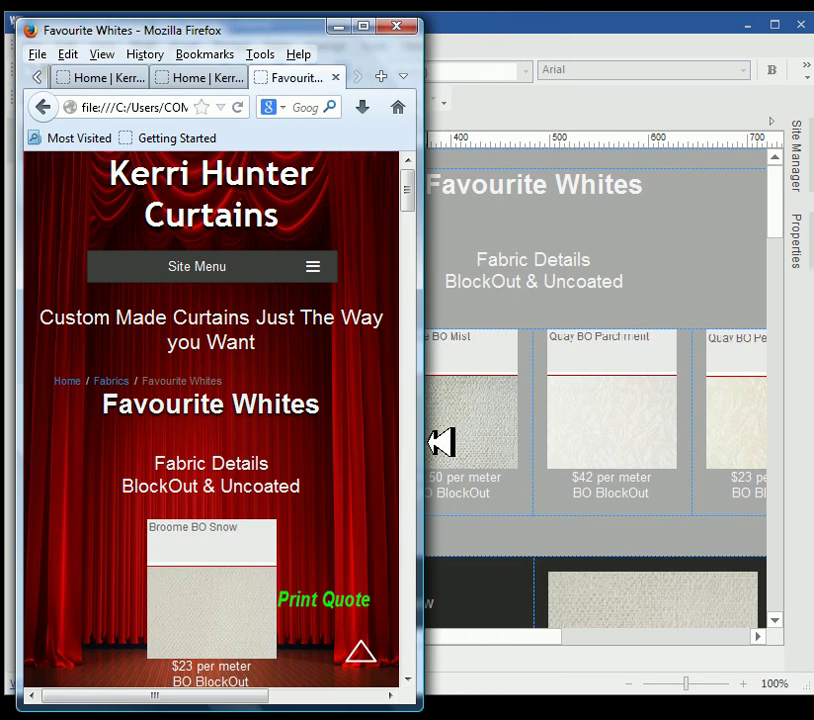
{"action": "left_click", "coordinate": [440, 442]}
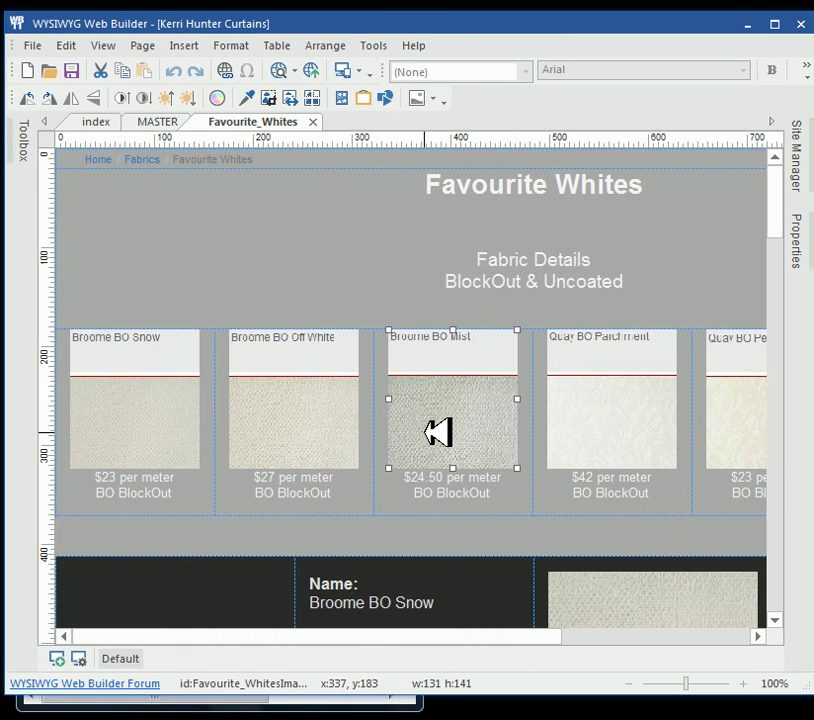
{"action": "key", "text": "alt+Tab"}
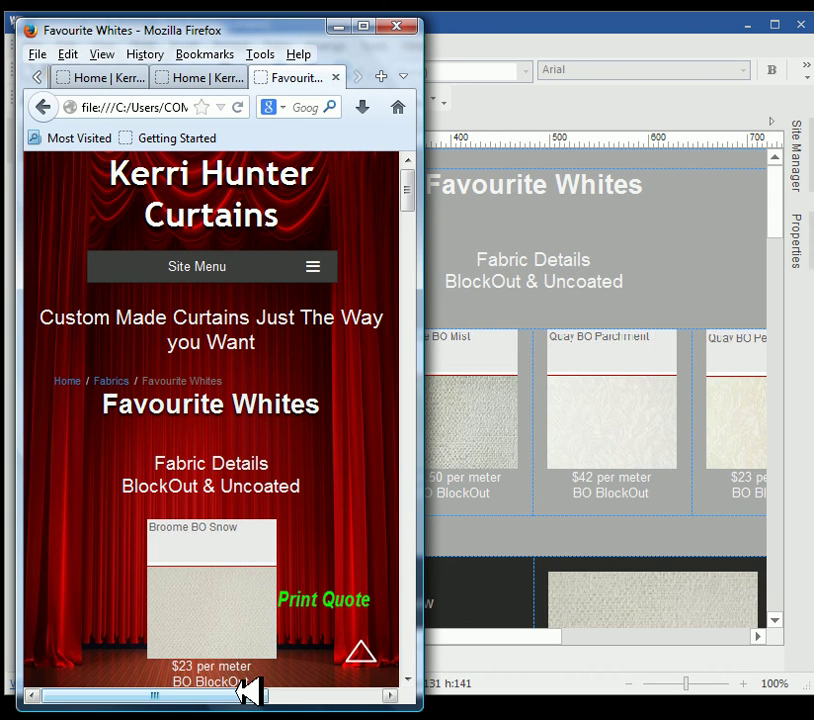
{"action": "left_click_drag", "start_coordinate": [245, 692], "coordinate": [364, 676]}
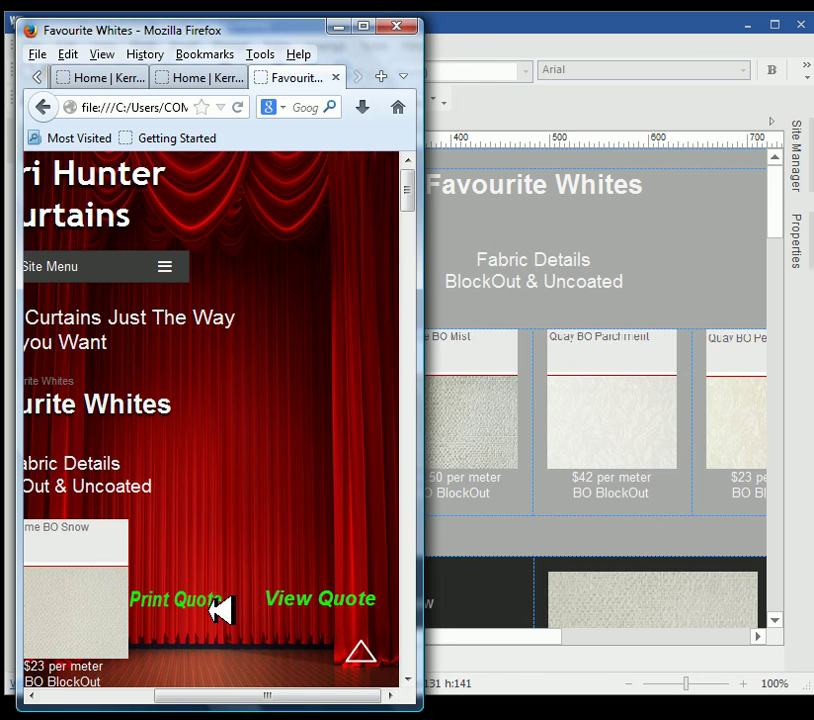
{"action": "left_click", "coordinate": [492, 527]}
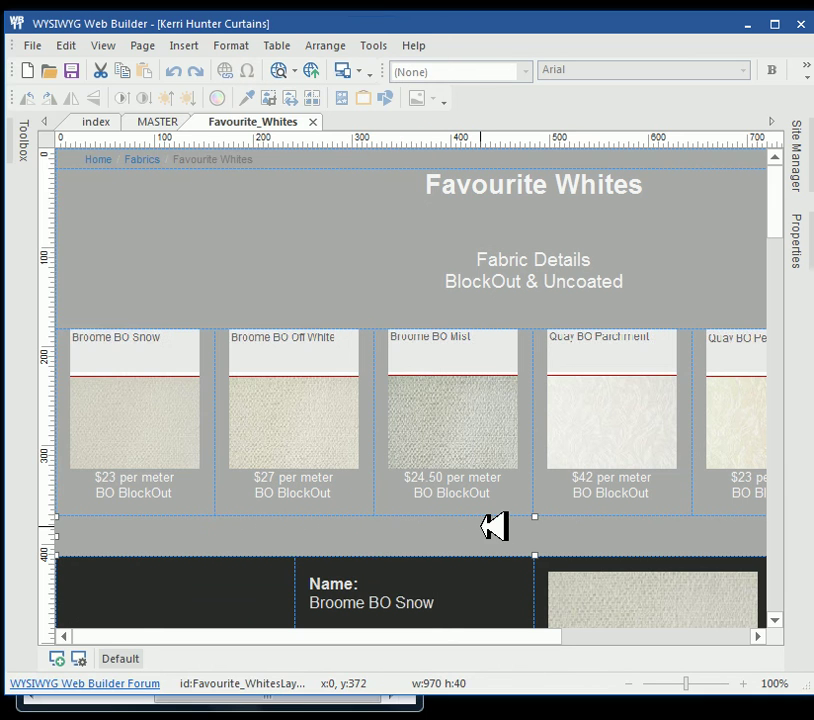
On MASTER, place Print Quote and View Quote side by side at the page top.
{"action": "left_click", "coordinate": [165, 120]}
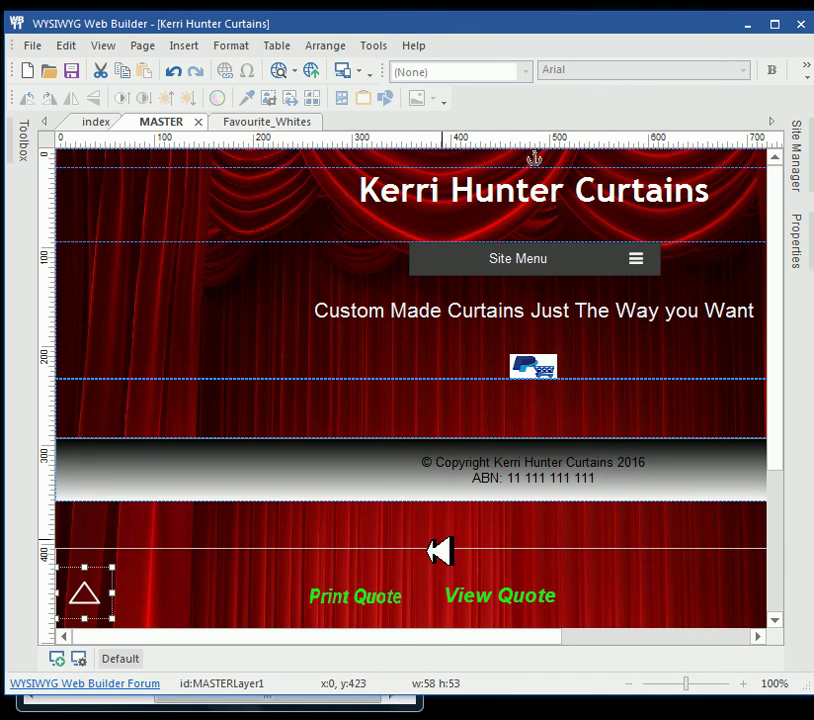
{"action": "left_click_drag", "start_coordinate": [370, 588], "coordinate": [408, 183]}
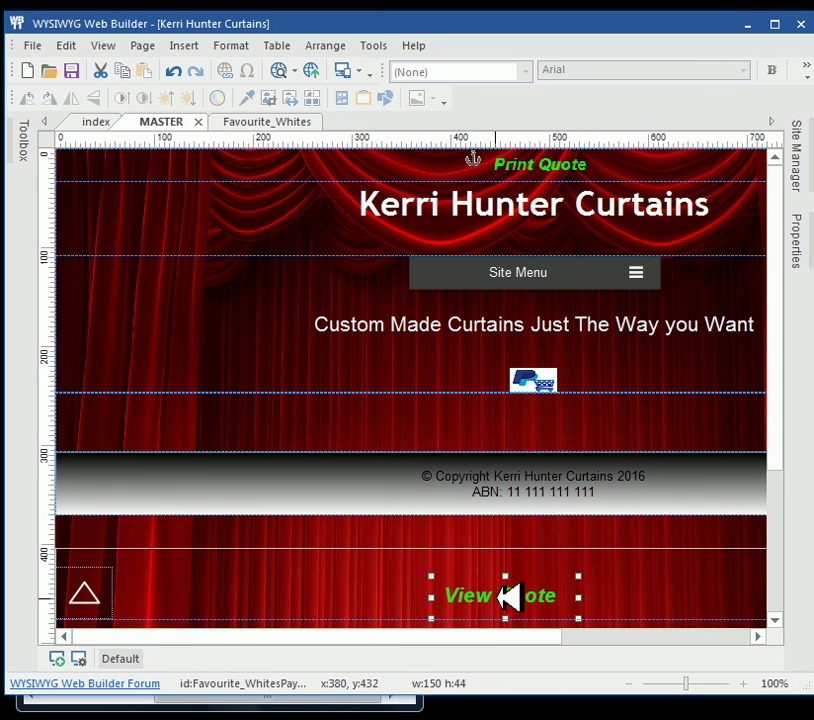
{"action": "left_click_drag", "start_coordinate": [512, 578], "coordinate": [405, 165]}
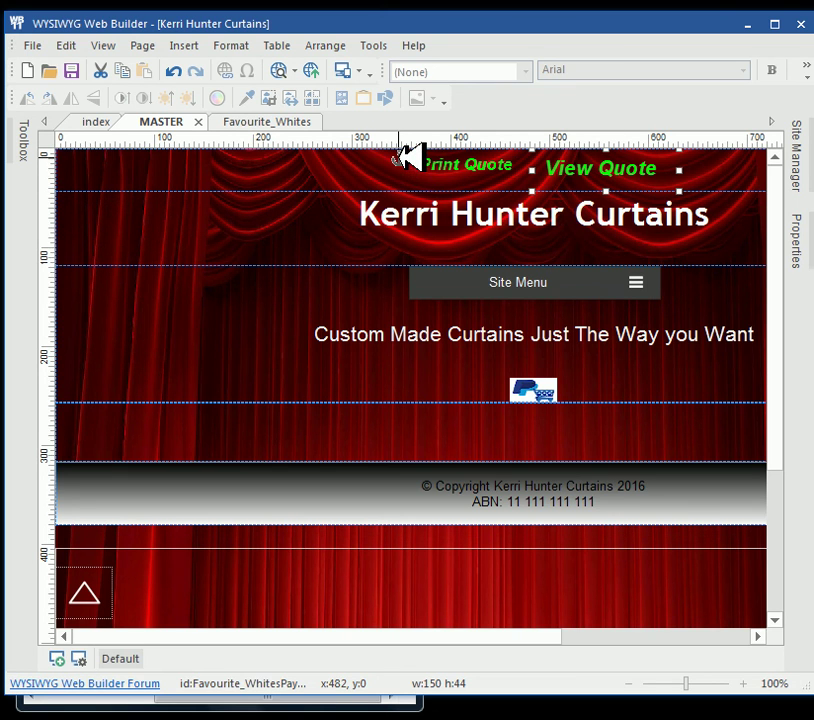
{"action": "left_click", "coordinate": [294, 123]}
Preview Favourite Whites, scroll down, use the triangle to return to top, and maximise Firefox.
{"action": "key", "text": "F5"}
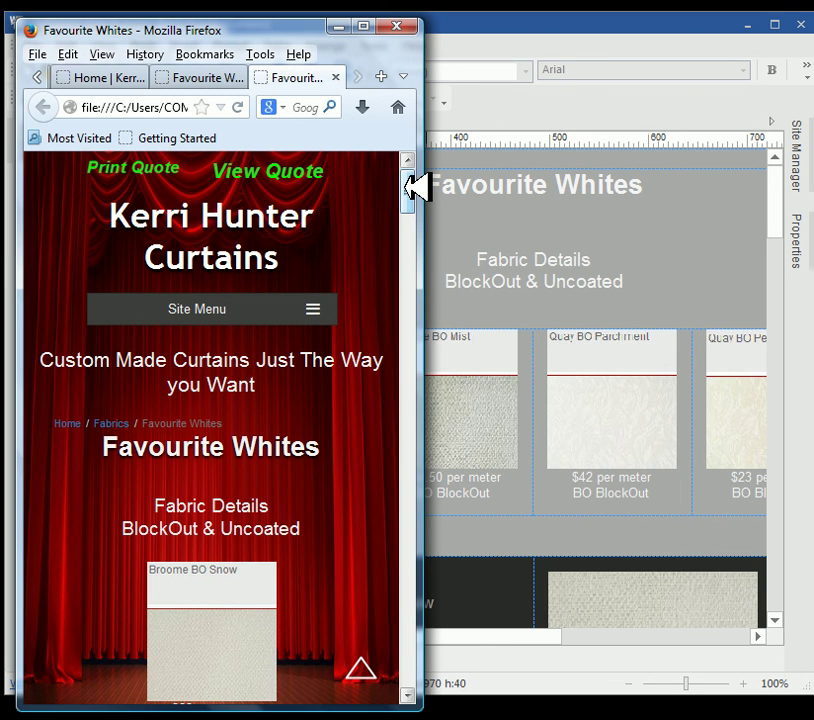
{"action": "left_click_drag", "start_coordinate": [412, 186], "coordinate": [441, 432]}
{"action": "left_click", "coordinate": [370, 666]}
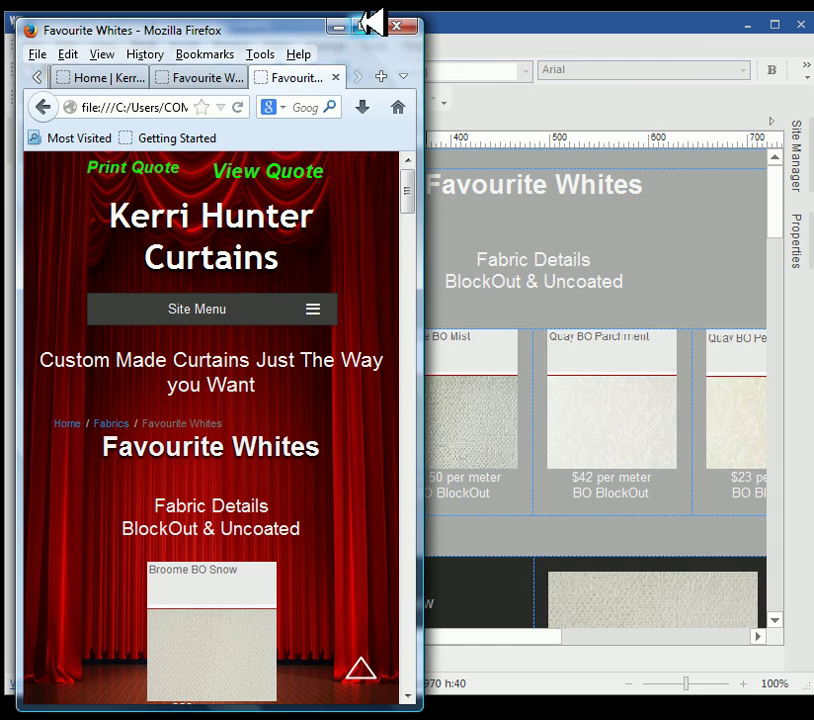
{"action": "left_click", "coordinate": [366, 24]}
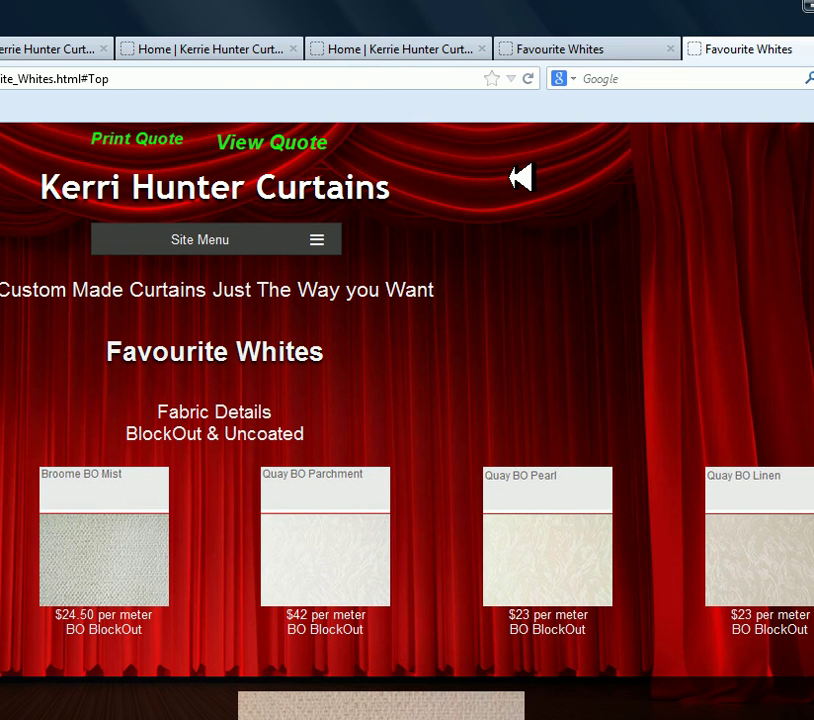